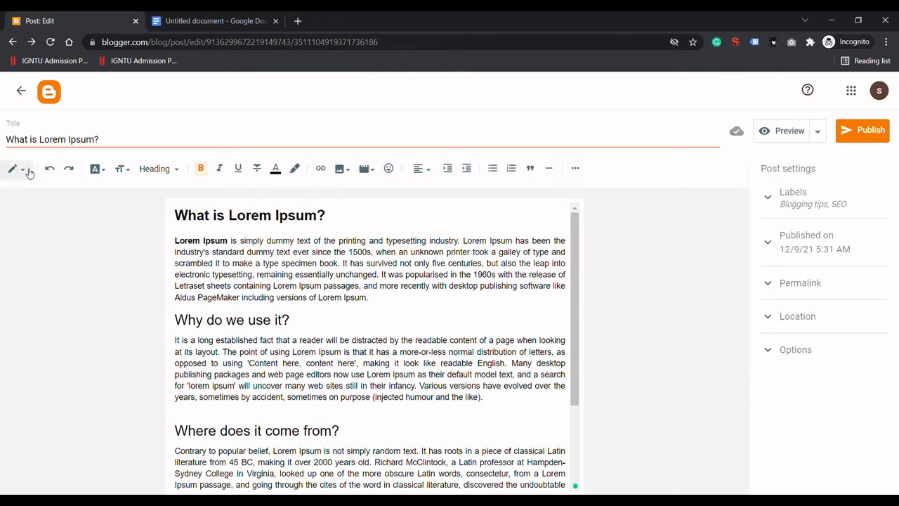
Format the post's code in HTML view, review it, and return the post to Compose view
click(28, 173)
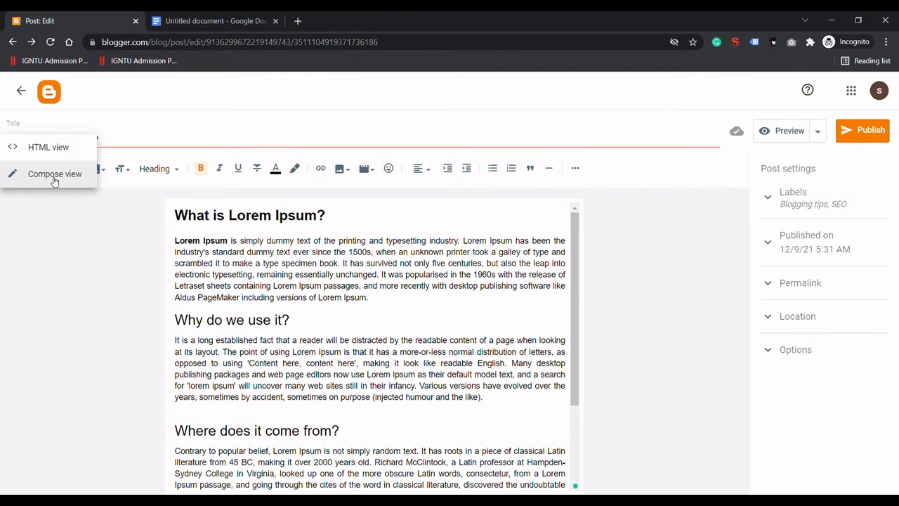
click(397, 222)
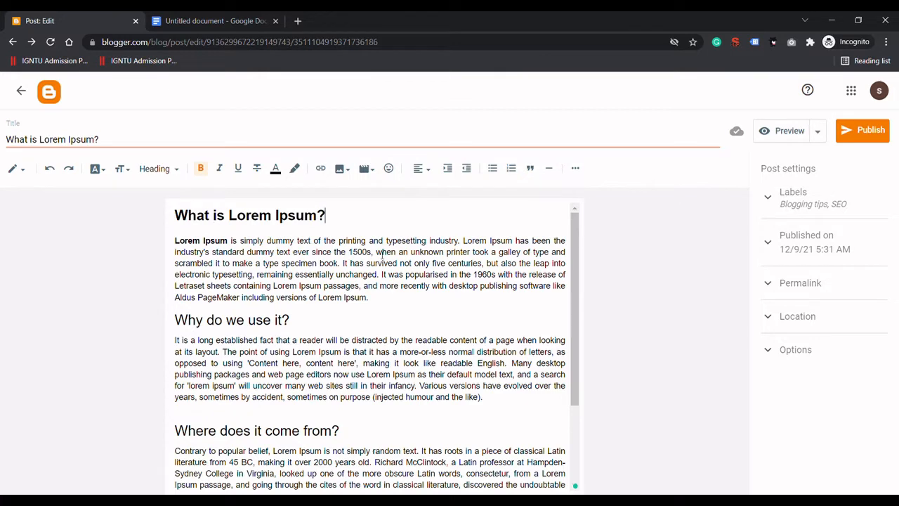
click(16, 169)
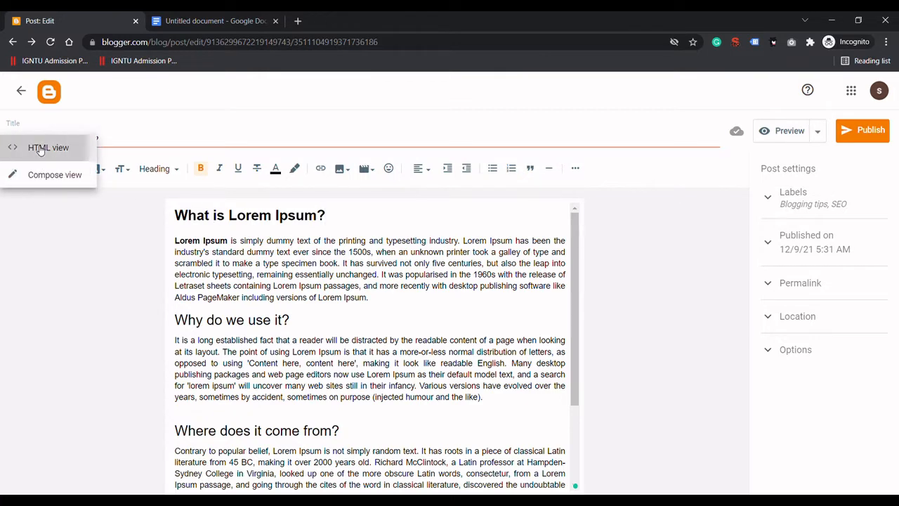
click(40, 147)
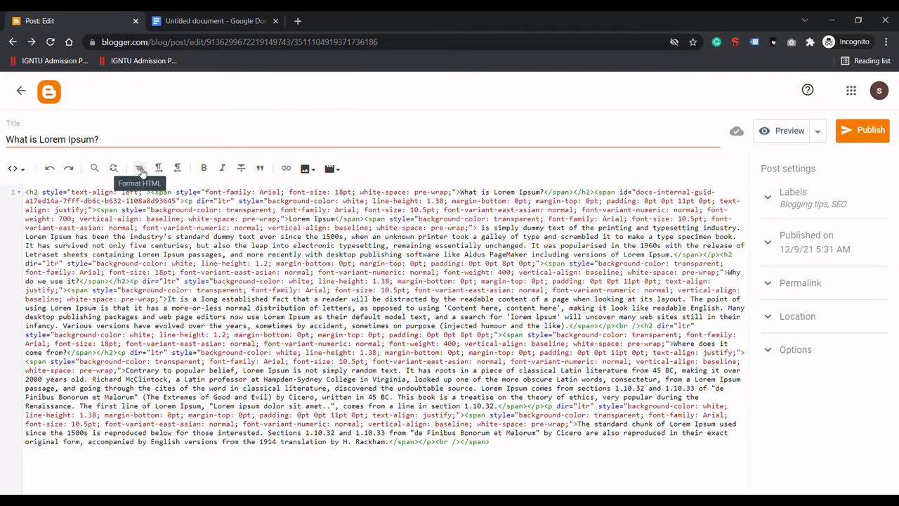
click(141, 172)
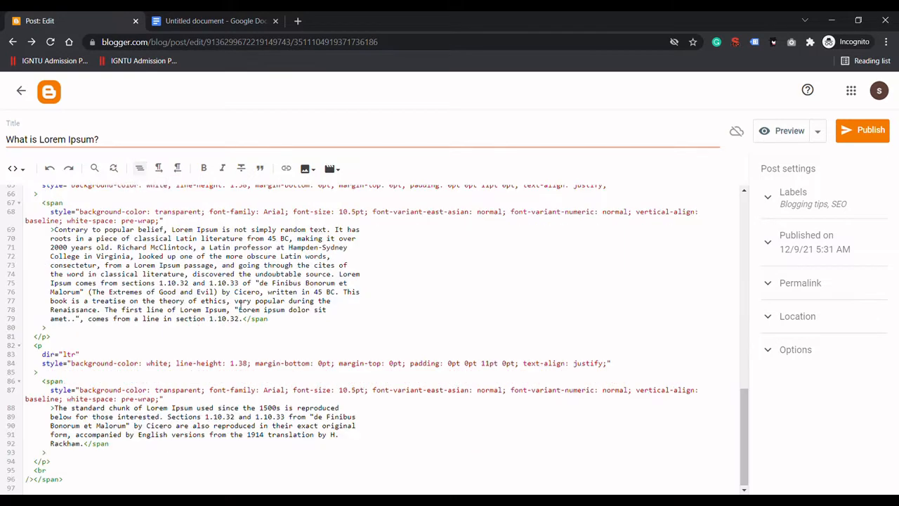
drag(743, 438, 720, 215)
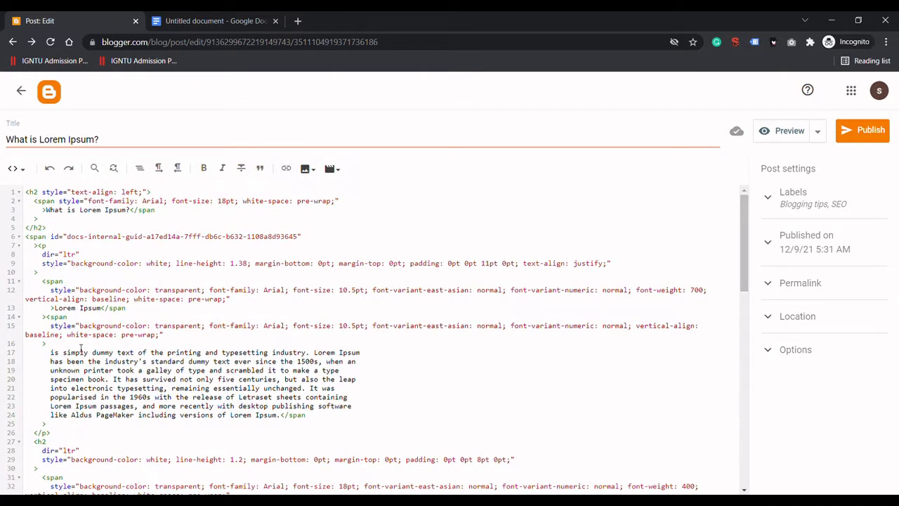
drag(744, 211, 735, 169)
click(16, 168)
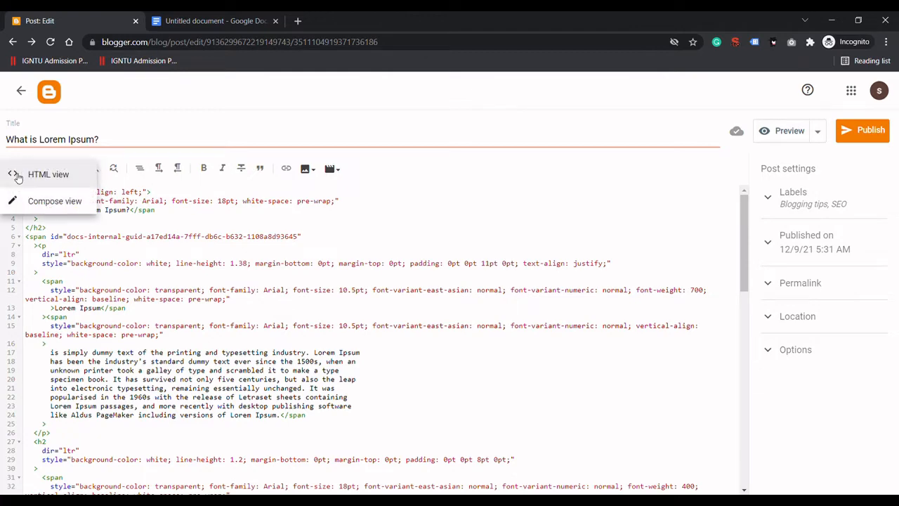
click(47, 204)
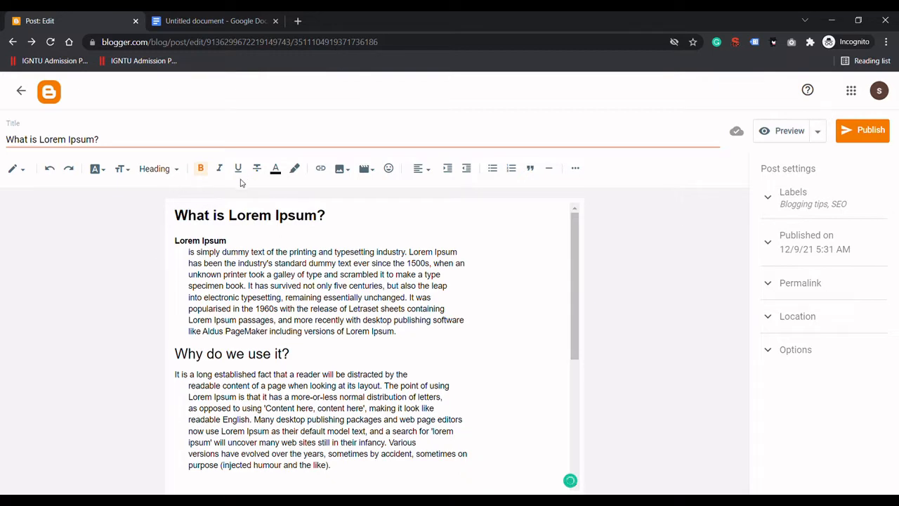
Undo the HTML formatting in HTML view and return the post to Compose view
click(20, 170)
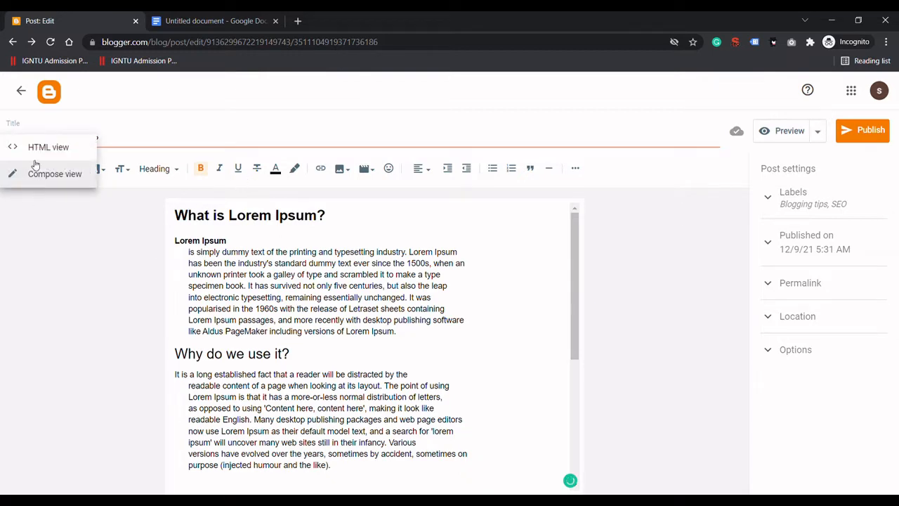
click(31, 147)
click(51, 171)
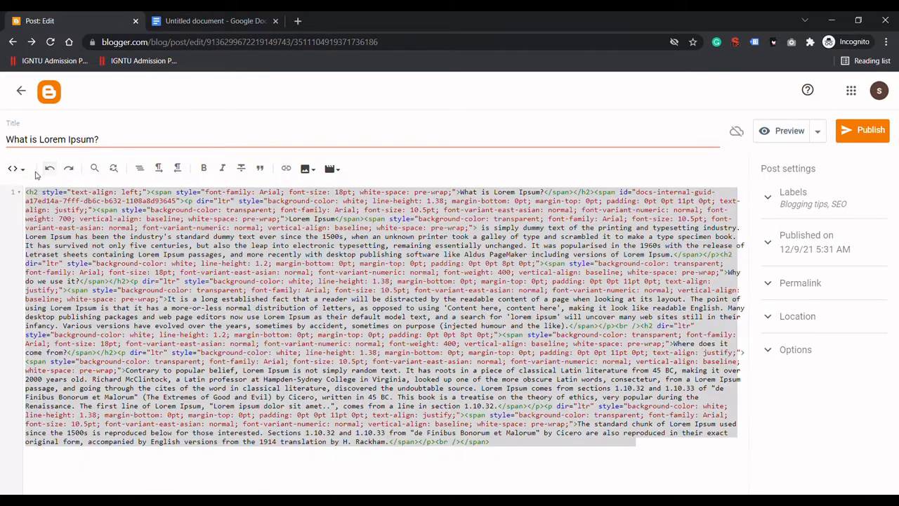
click(18, 169)
click(39, 201)
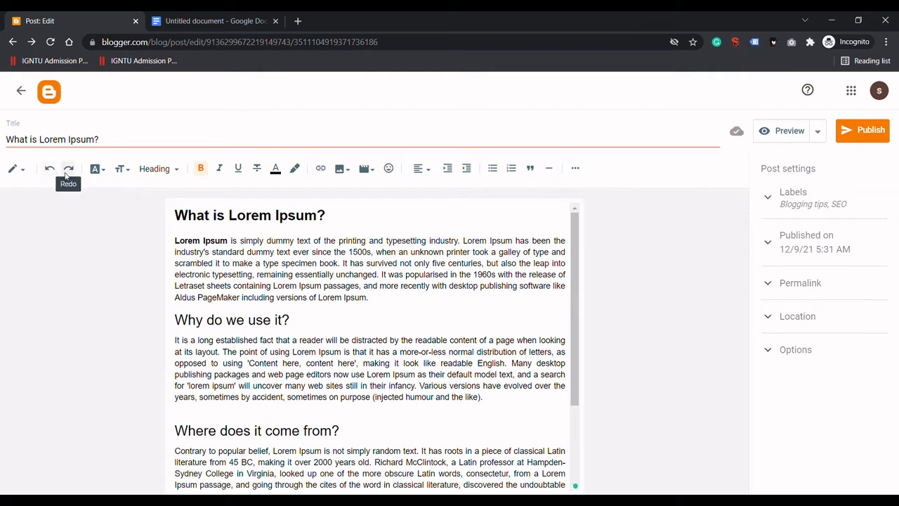
click(104, 171)
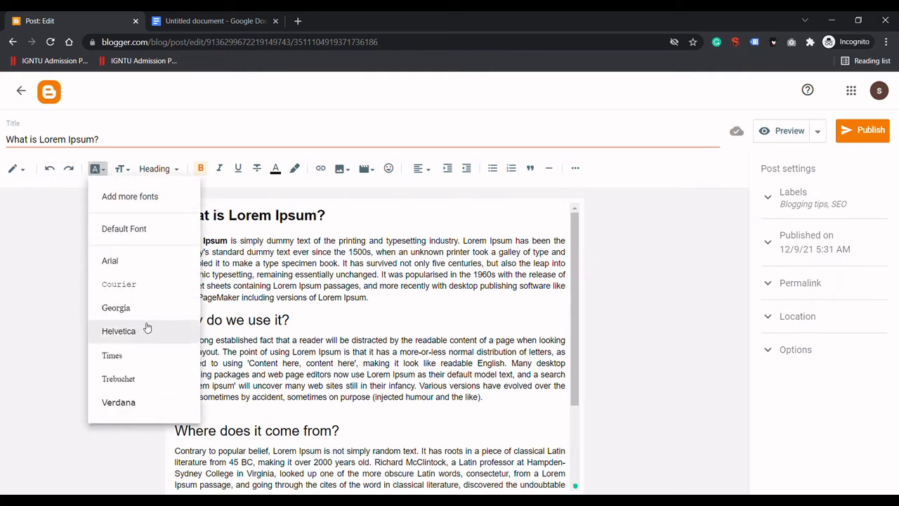
click(395, 215)
click(122, 169)
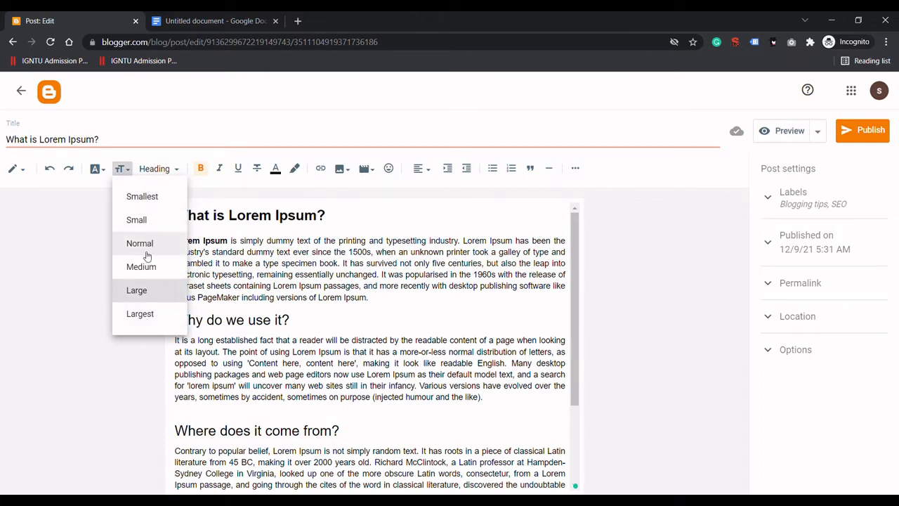
click(331, 258)
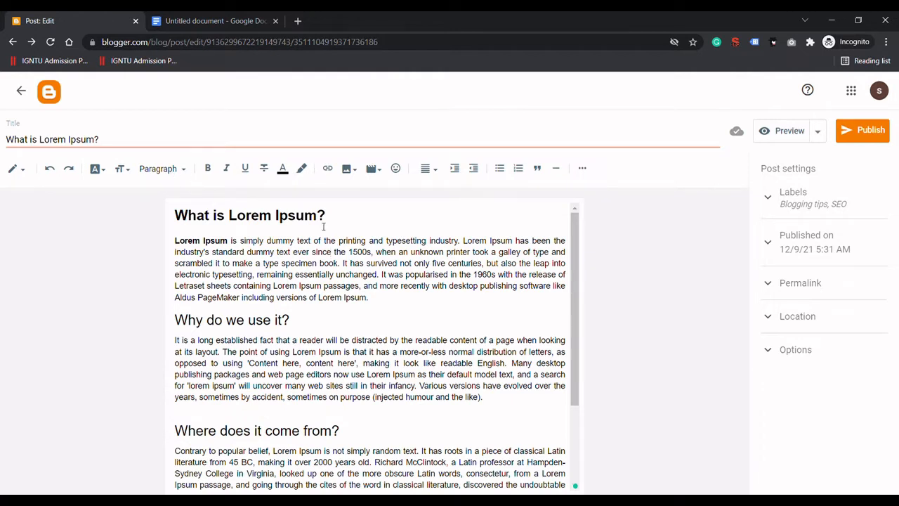
click(160, 171)
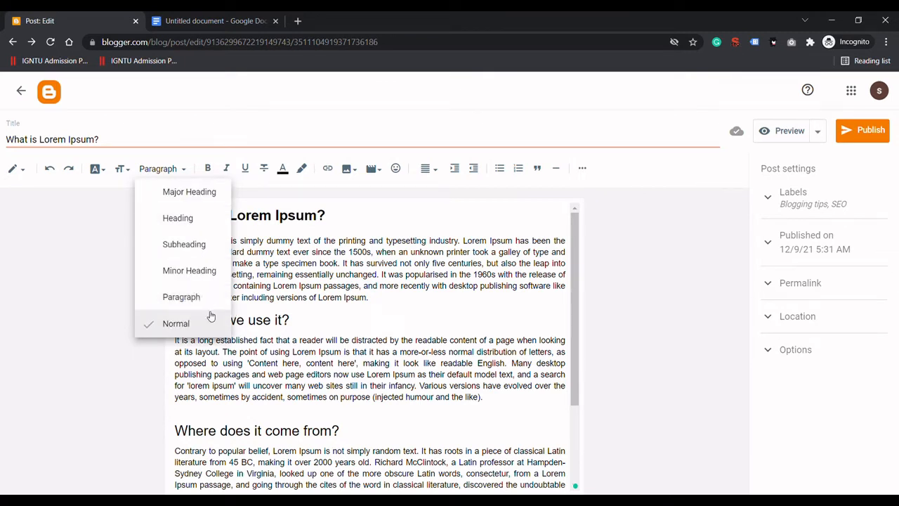
click(424, 279)
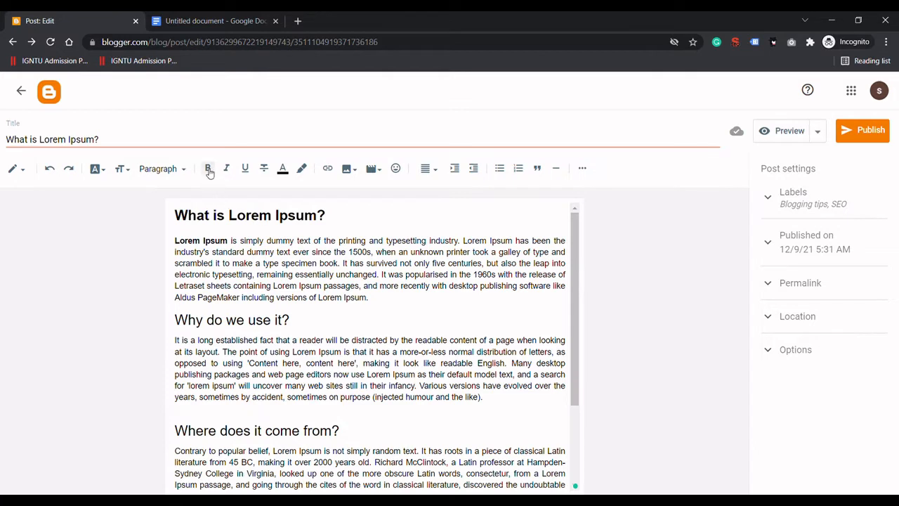
Make the words "dummy text of the" in the first paragraph bold
drag(272, 246, 338, 243)
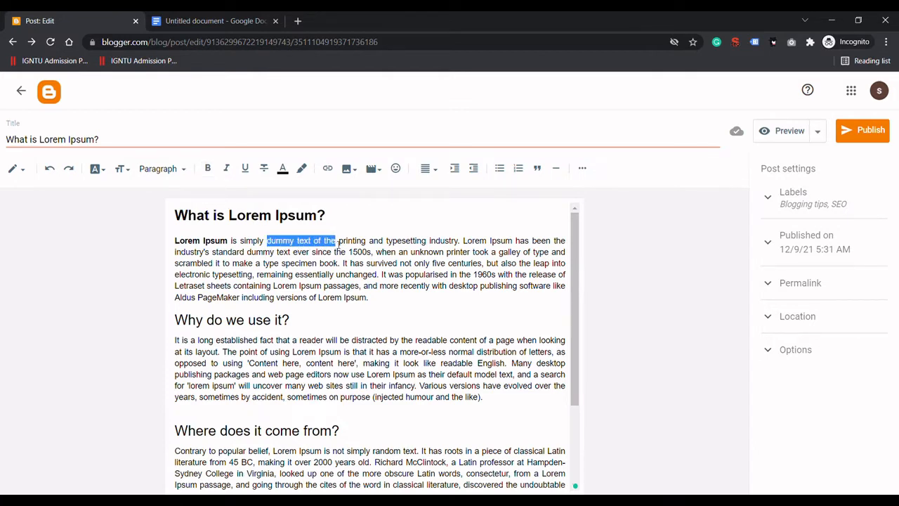
click(208, 167)
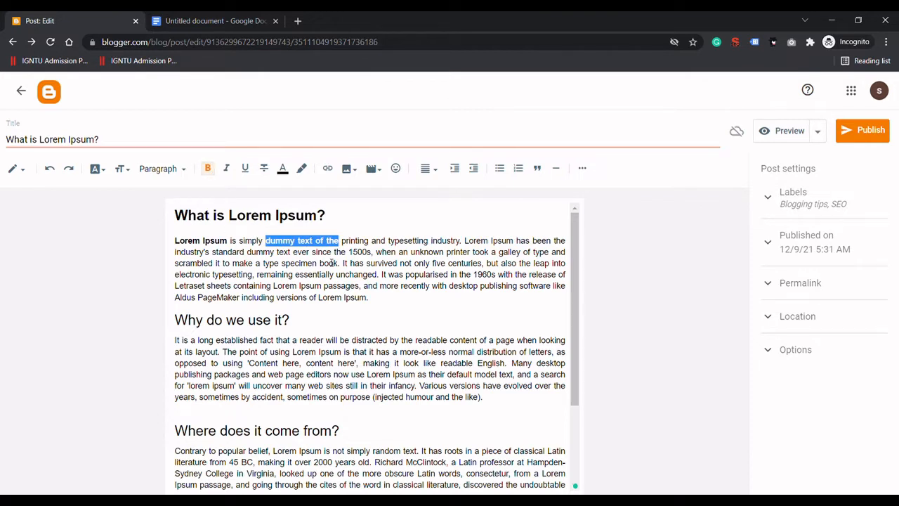
click(305, 283)
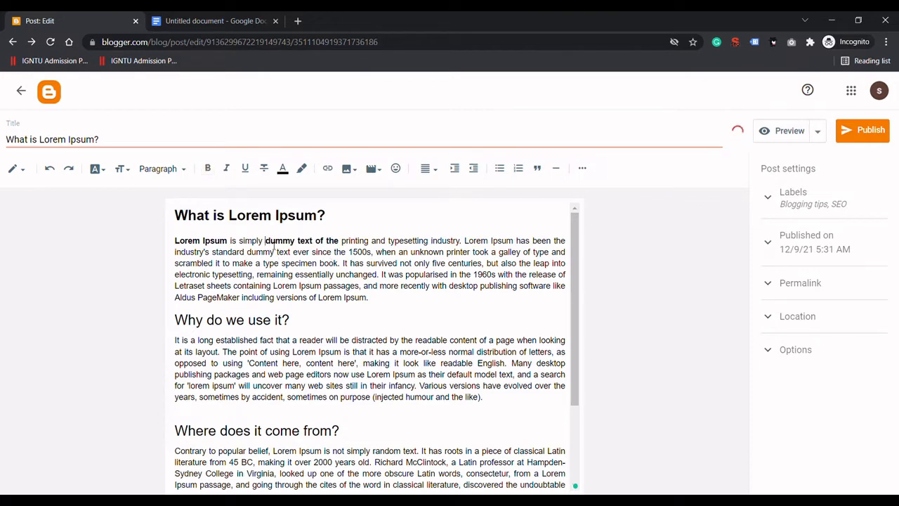
drag(275, 248, 345, 247)
click(372, 252)
Italicize and underline the word "typesetting" in the first paragraph
double_click(392, 241)
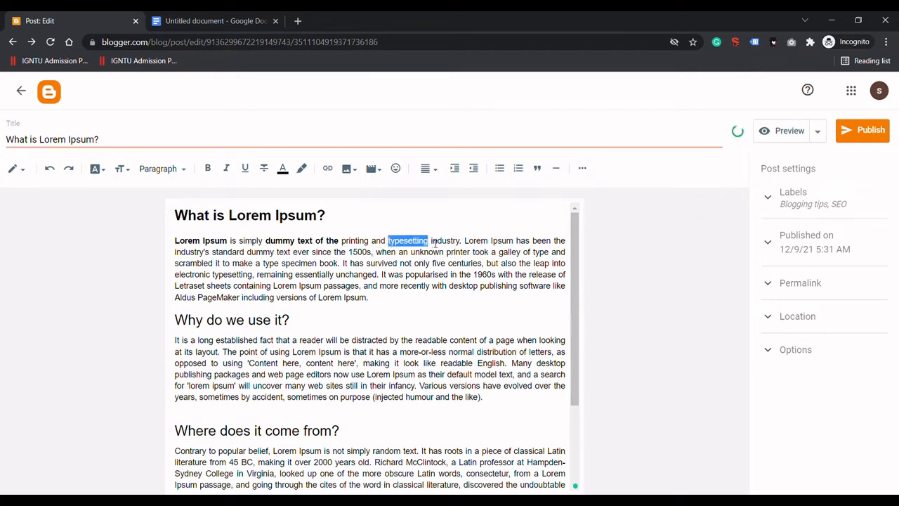
click(227, 169)
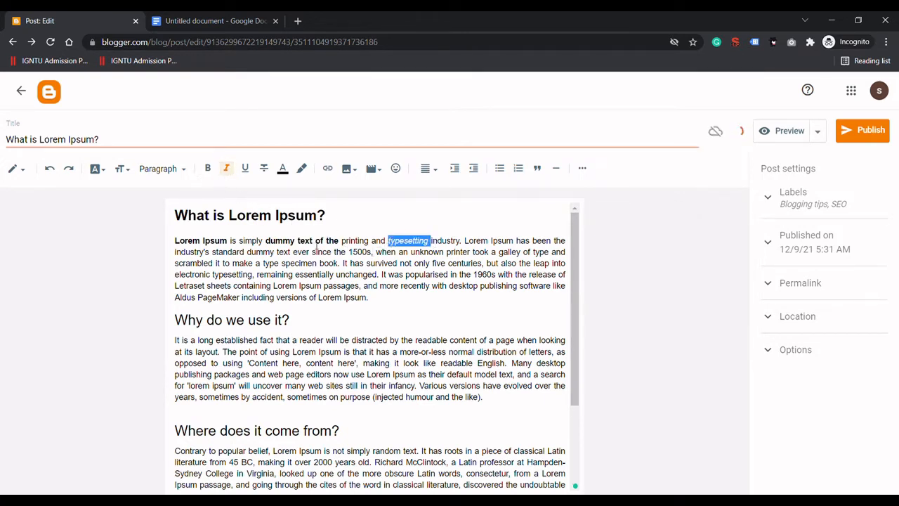
click(364, 277)
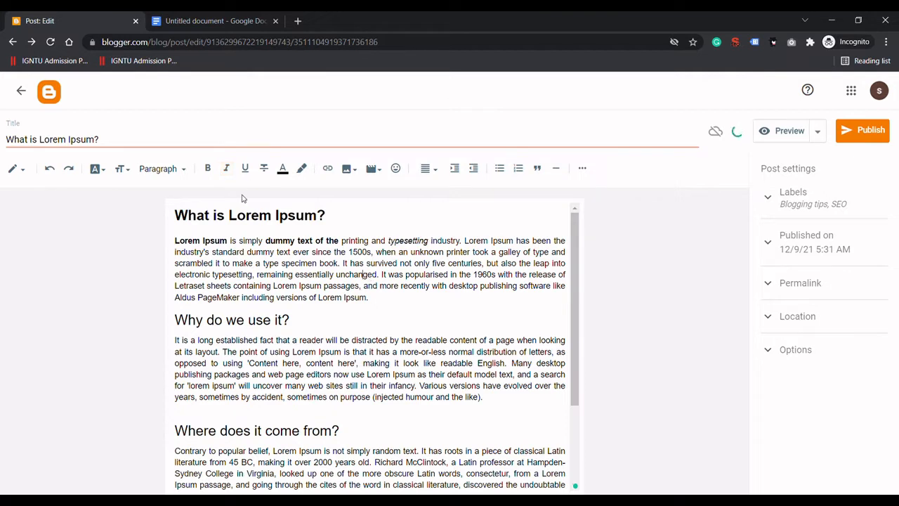
drag(387, 242, 432, 246)
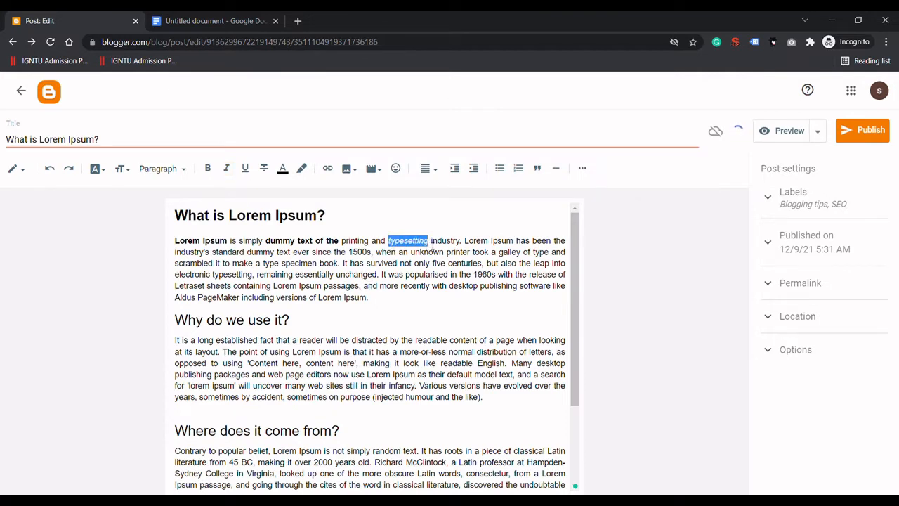
click(245, 168)
click(405, 273)
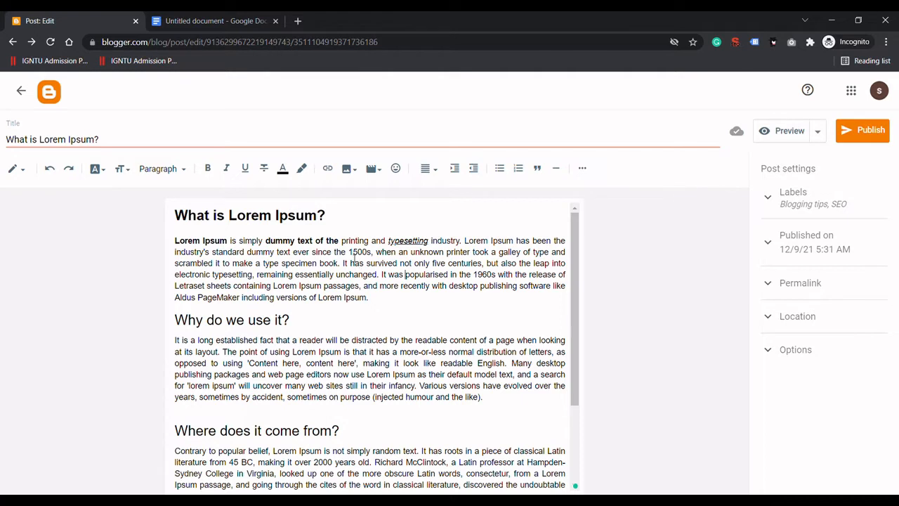
Apply strikethrough to "1500s" in the first paragraph
drag(353, 254, 377, 256)
click(264, 169)
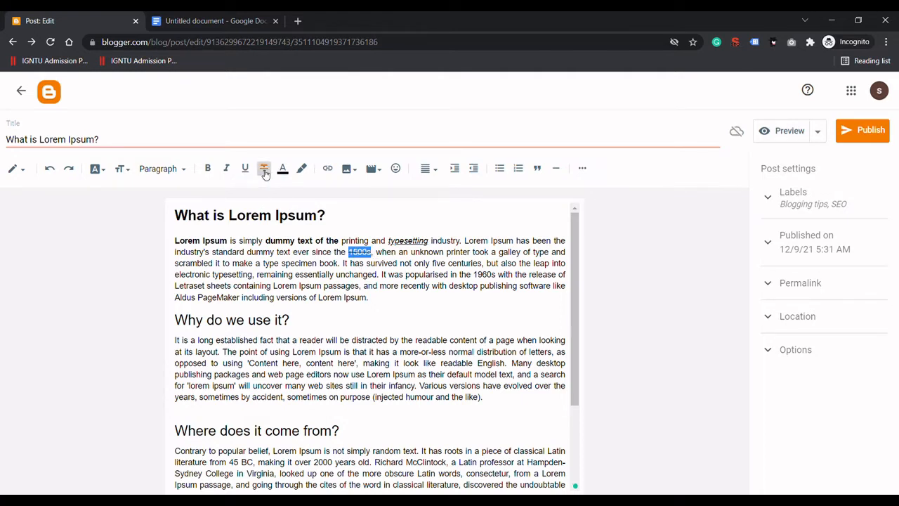
click(347, 286)
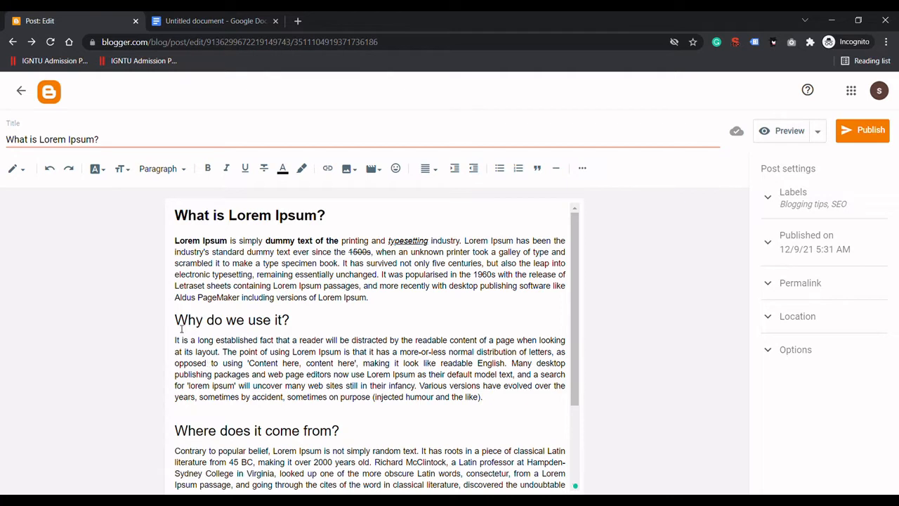
Set the text colour of the "Why do we use it?" heading to red
drag(181, 327, 295, 323)
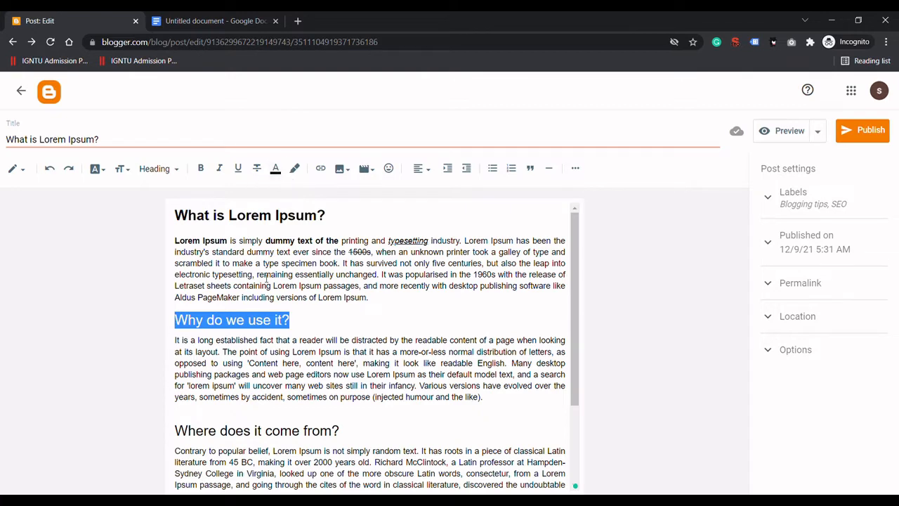
click(275, 168)
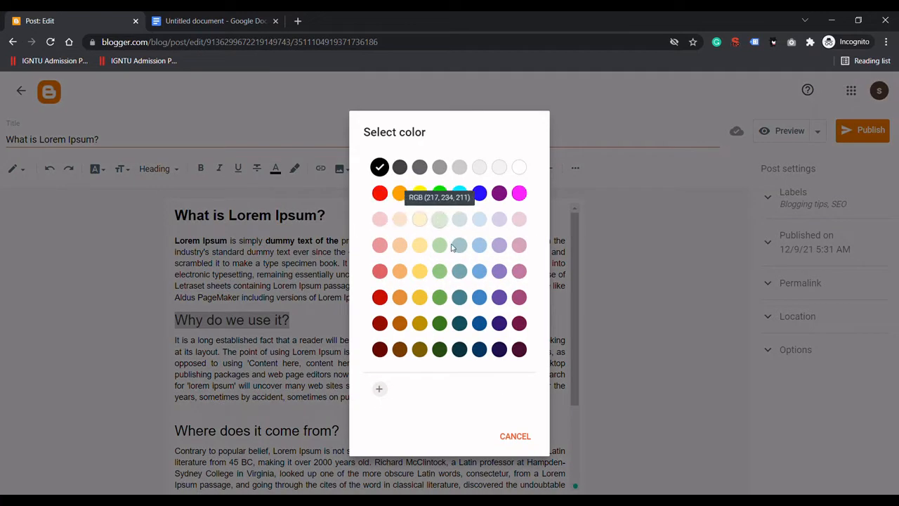
click(382, 201)
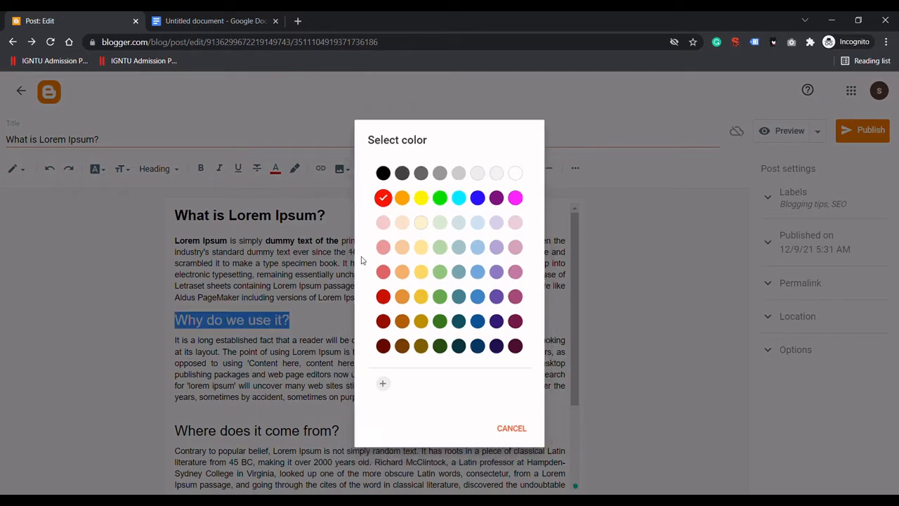
click(281, 276)
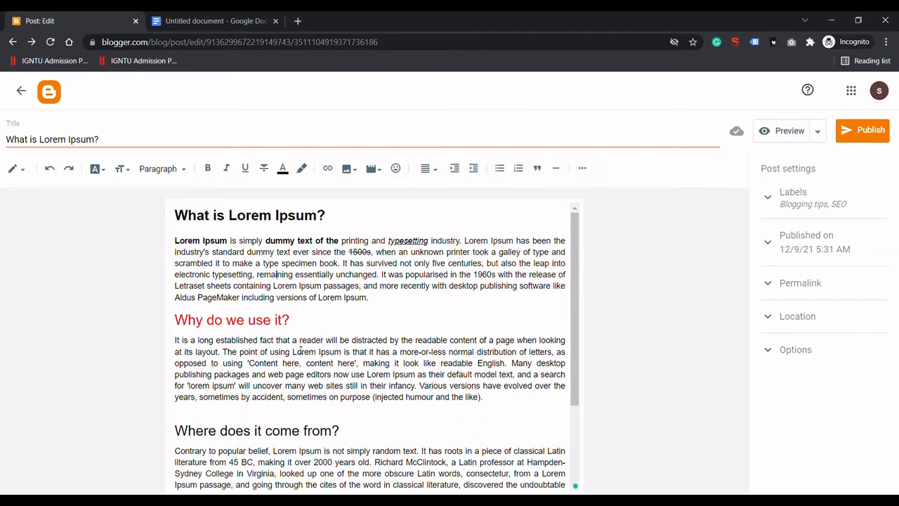
Highlight the words "established fact" under "Why do we use it?" with a bright green background
drag(216, 343, 276, 343)
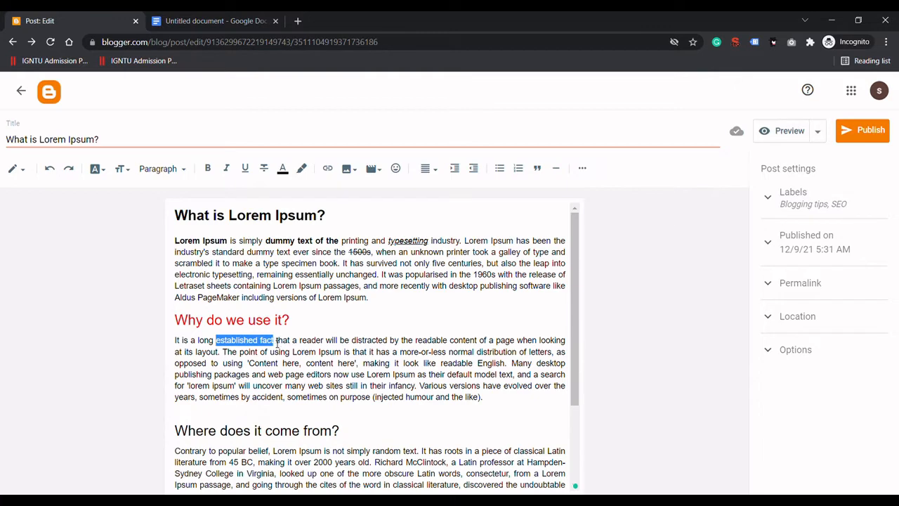
click(303, 171)
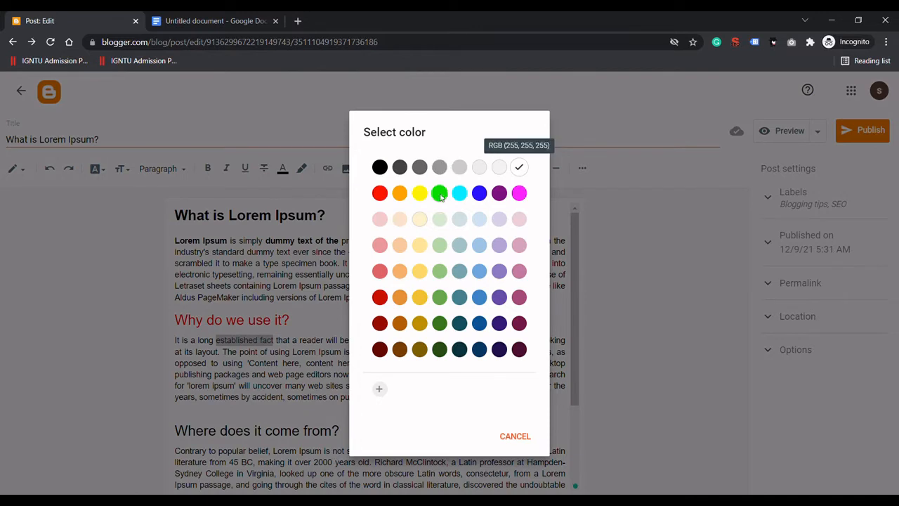
click(519, 167)
click(284, 364)
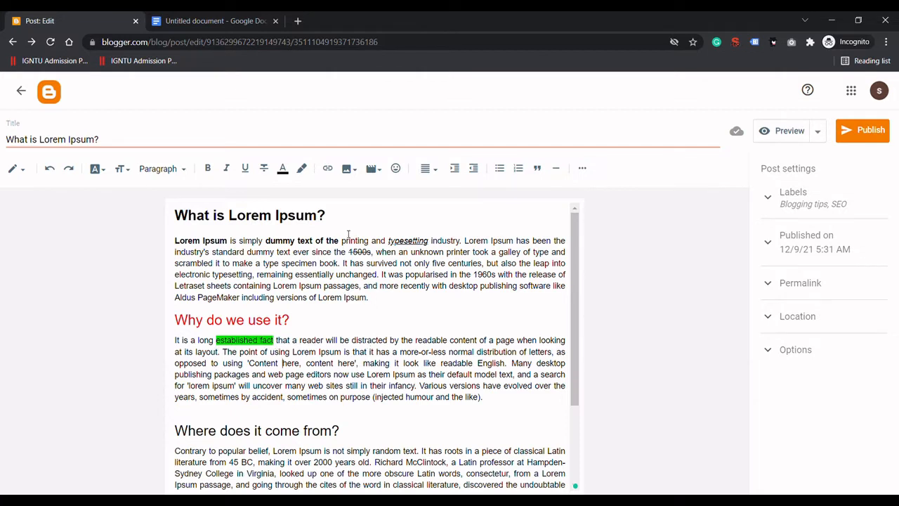
click(328, 169)
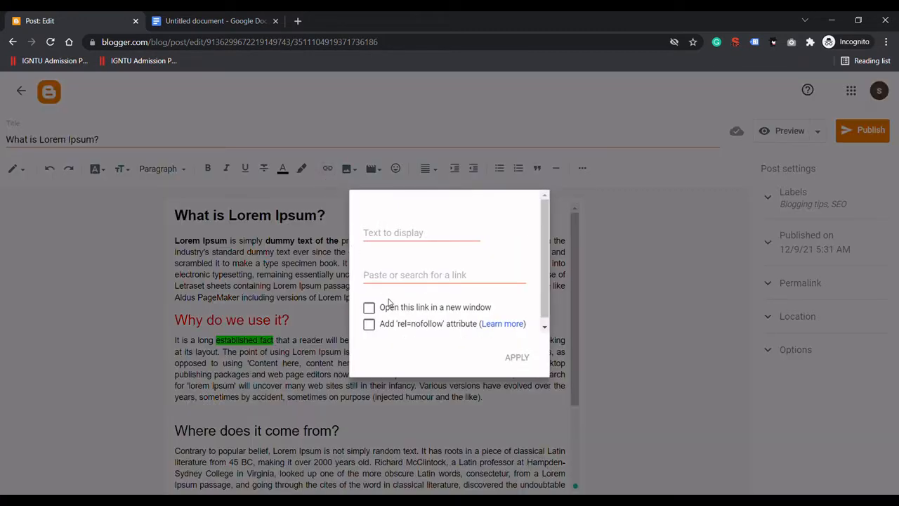
click(293, 264)
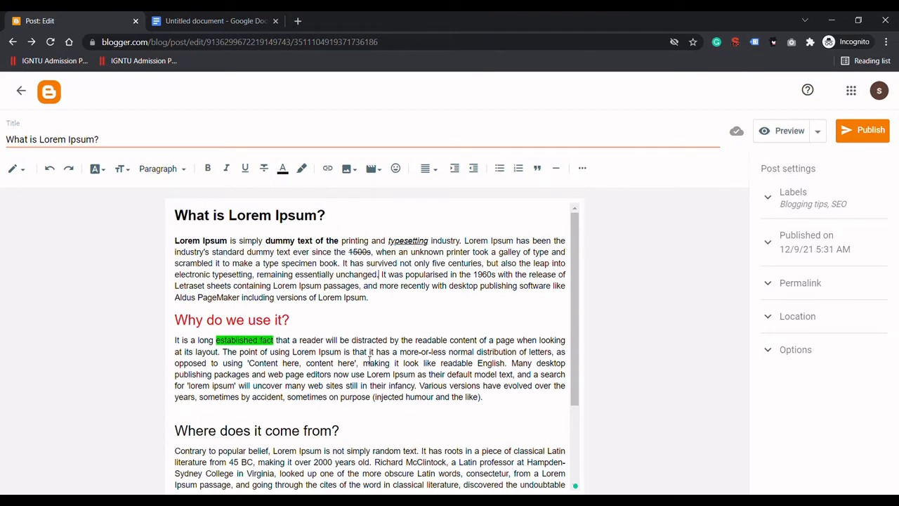
drag(352, 343, 451, 343)
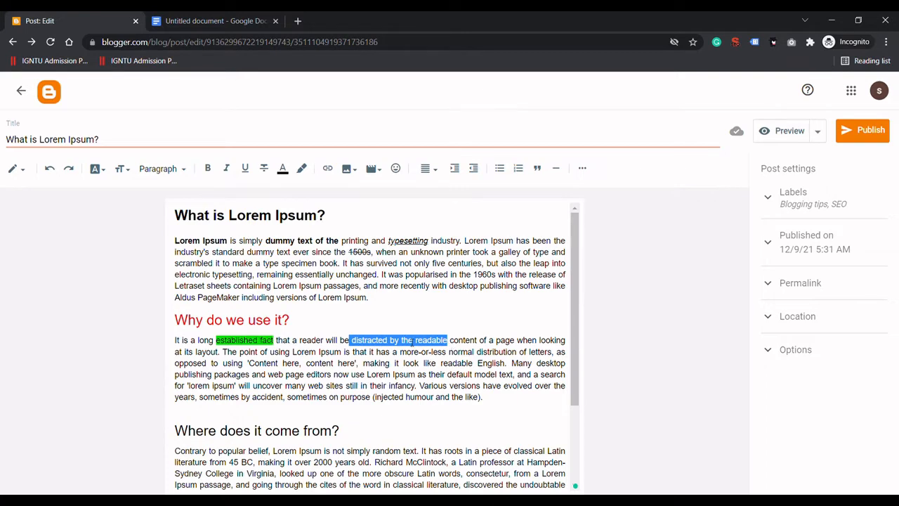
click(327, 169)
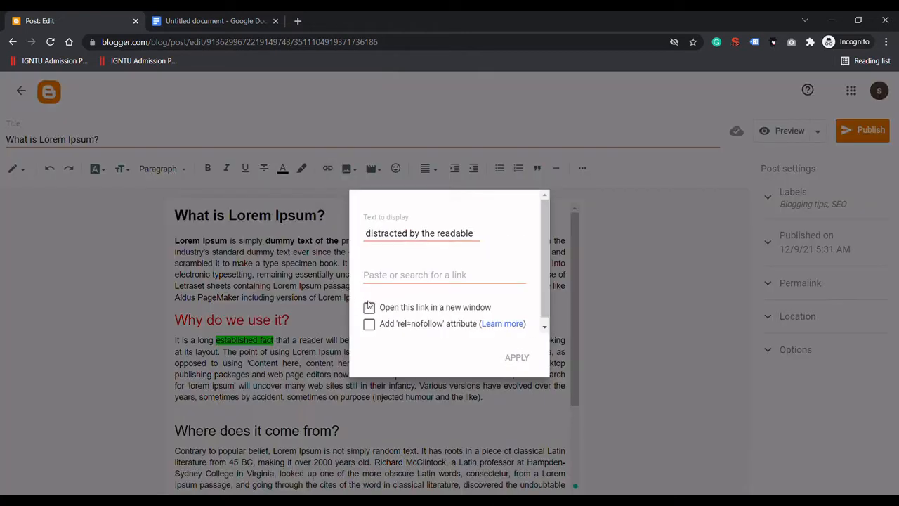
click(380, 278)
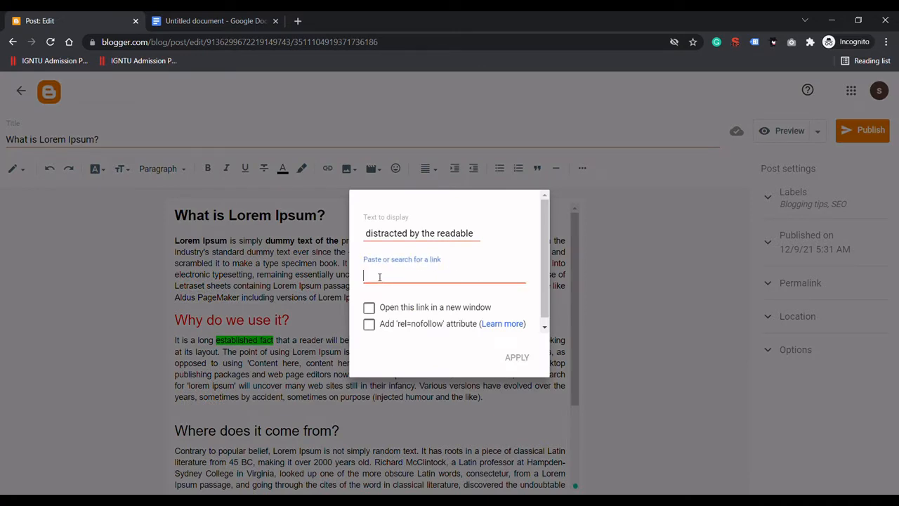
text(www.goog)
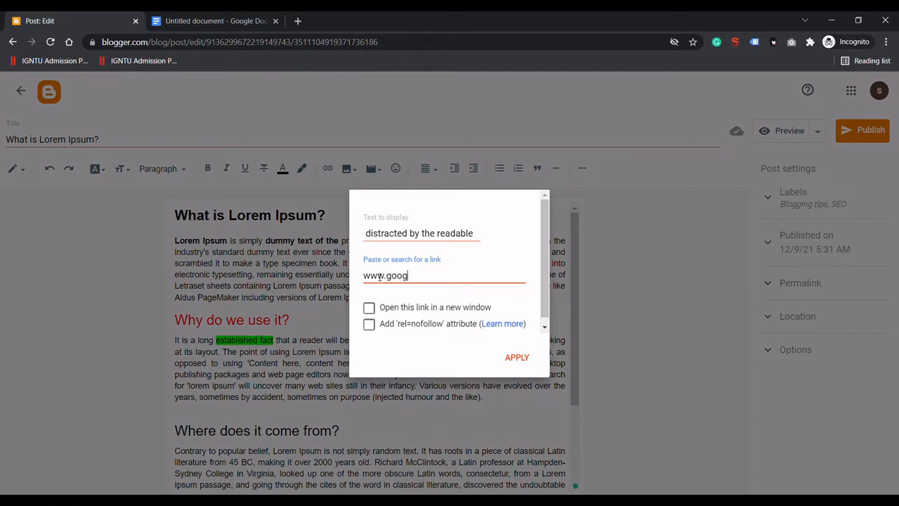
text(le.com)
click(369, 310)
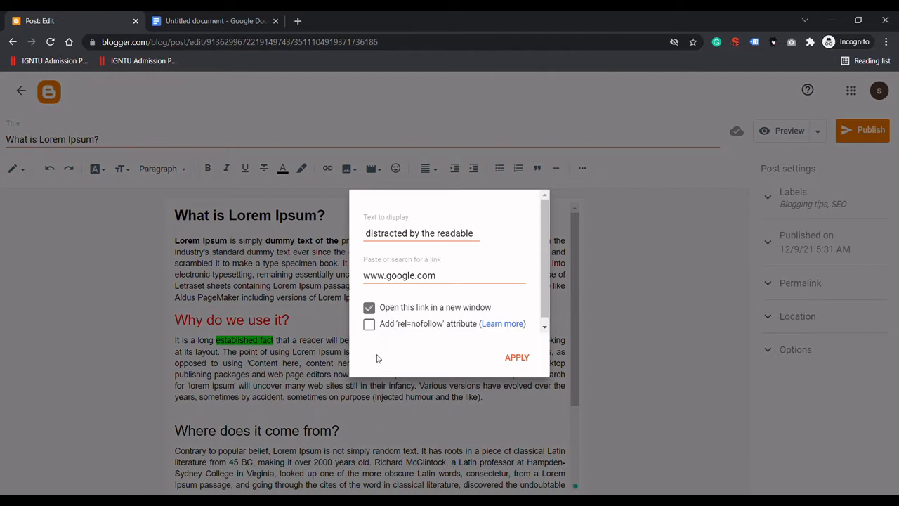
click(370, 326)
click(517, 360)
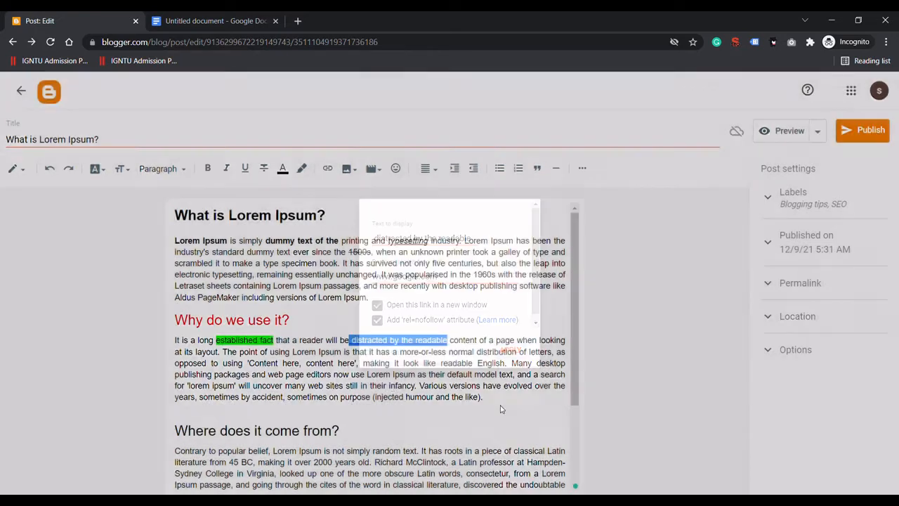
click(478, 383)
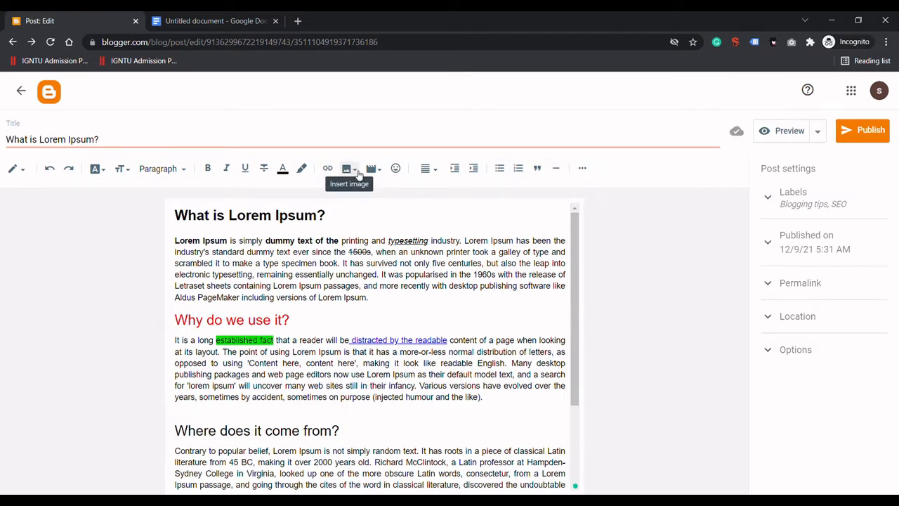
Add an empty line above the "What is Lorem Ipsum?" heading and insert the green voice search image there, uploaded from the computer
click(343, 274)
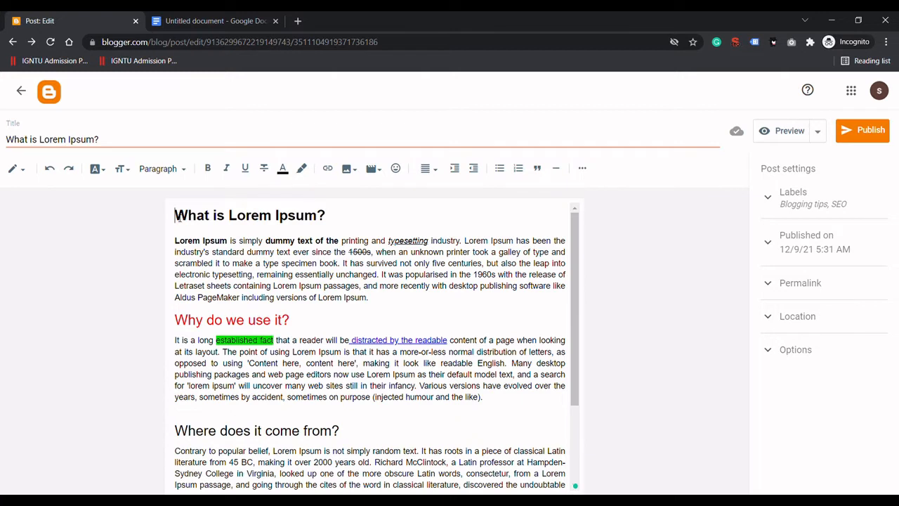
key(Return)
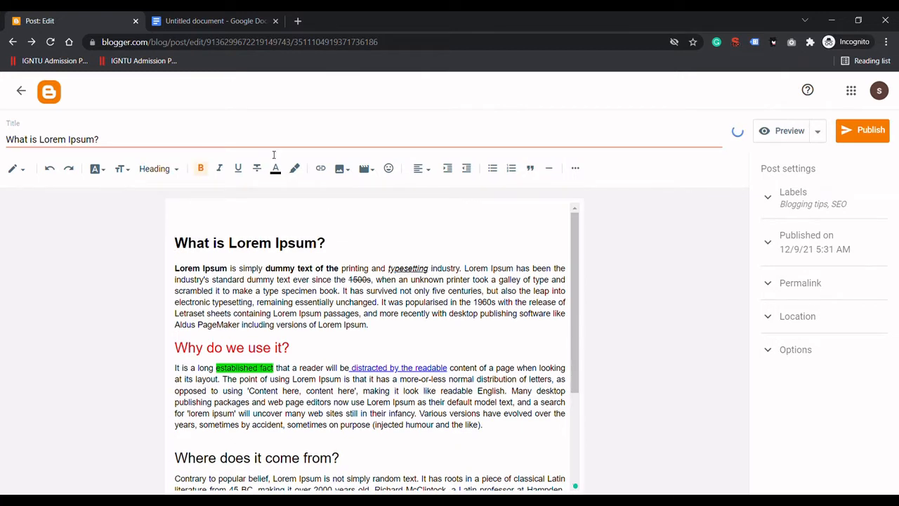
click(342, 168)
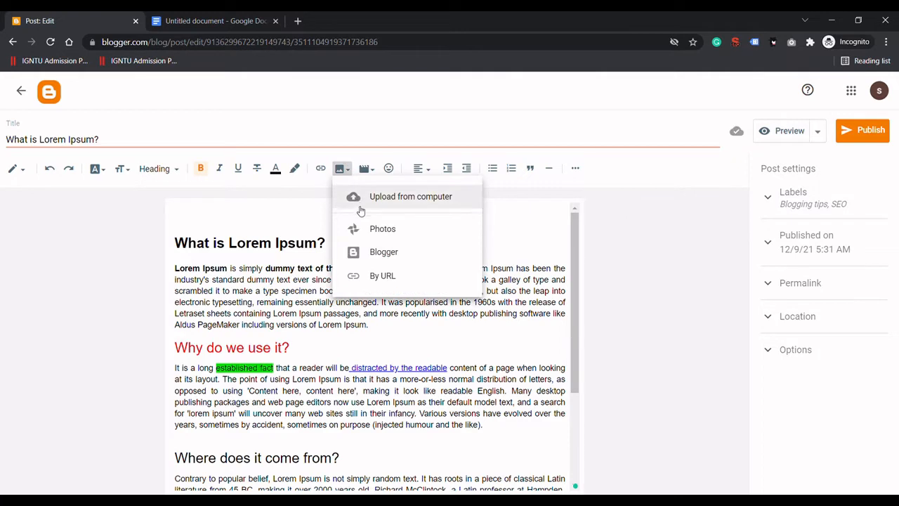
click(406, 204)
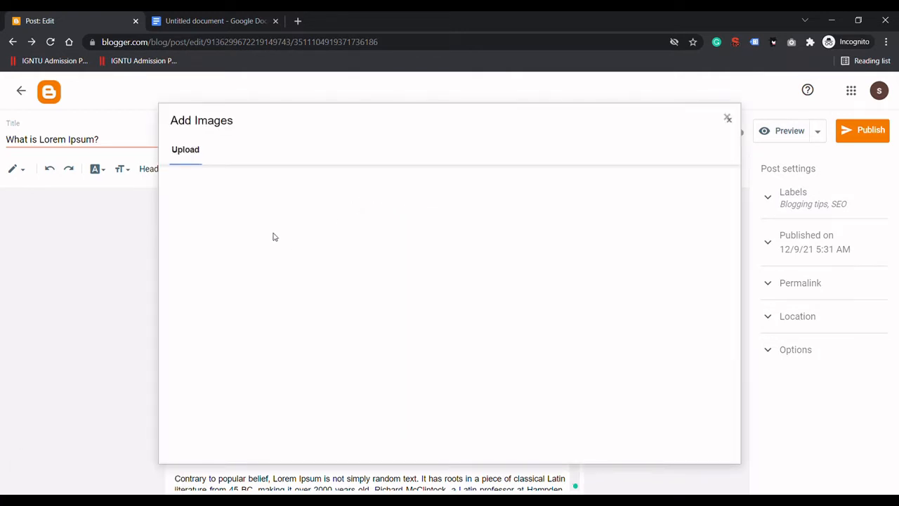
click(199, 185)
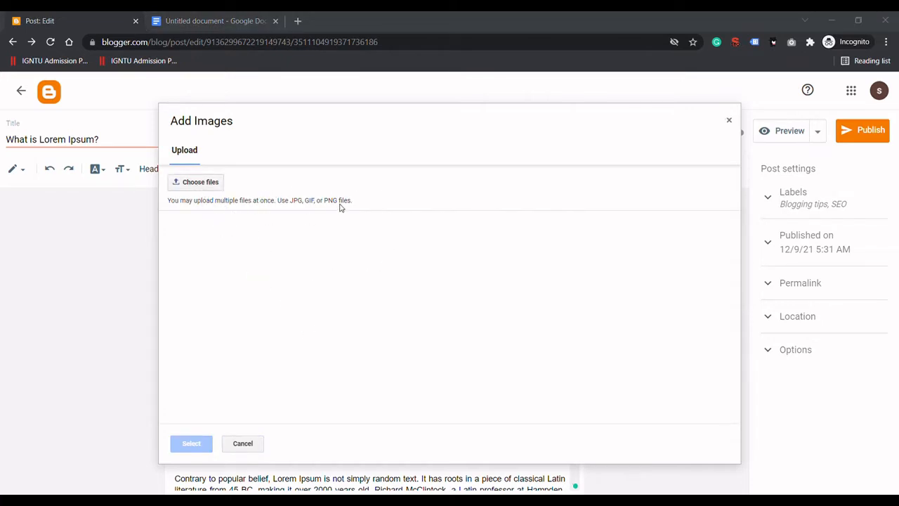
click(336, 273)
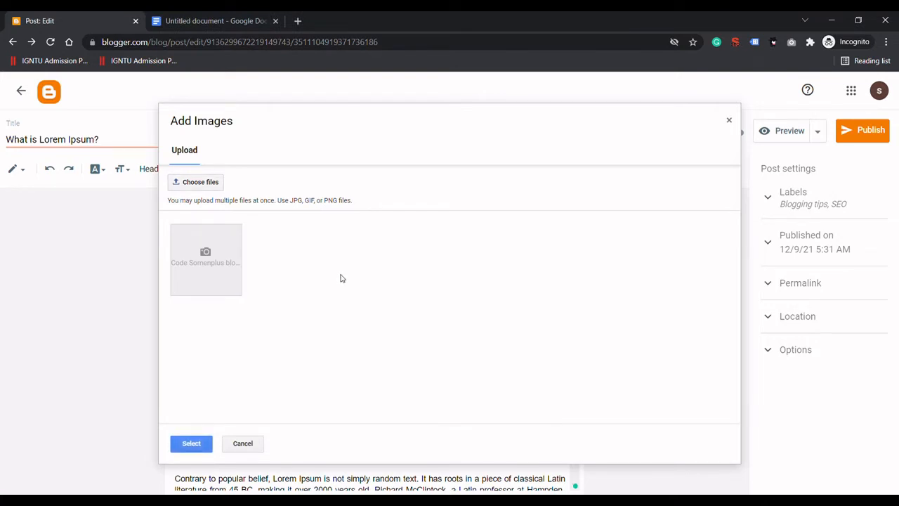
click(204, 287)
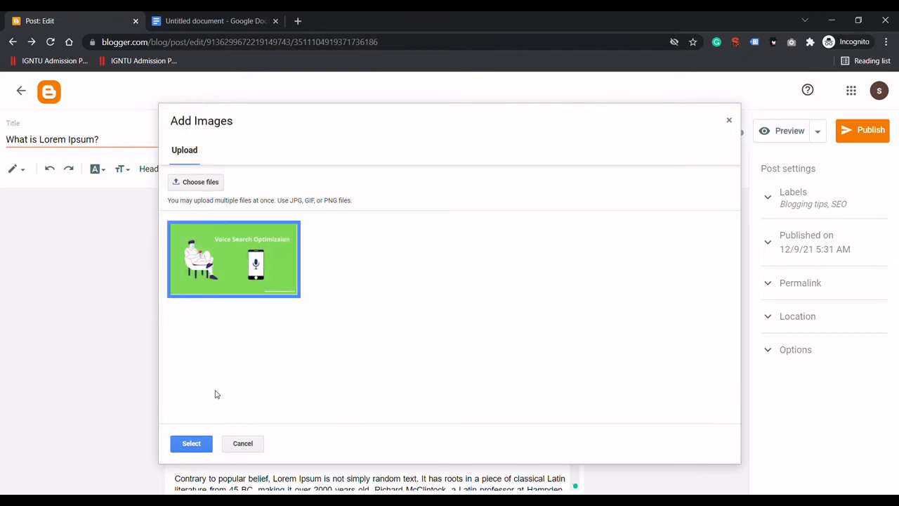
click(190, 443)
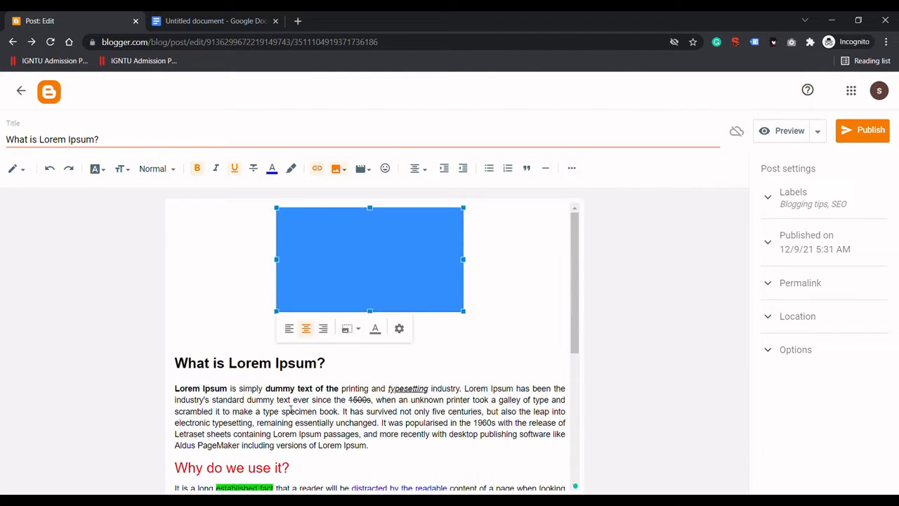
Set the inserted image's size to X-Large and both its title text and alt text to "Voice SEO"
click(218, 251)
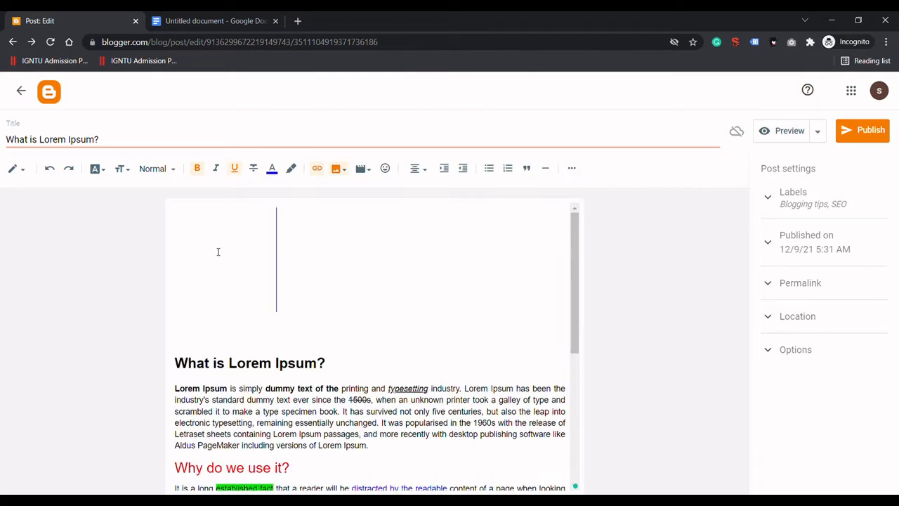
click(367, 265)
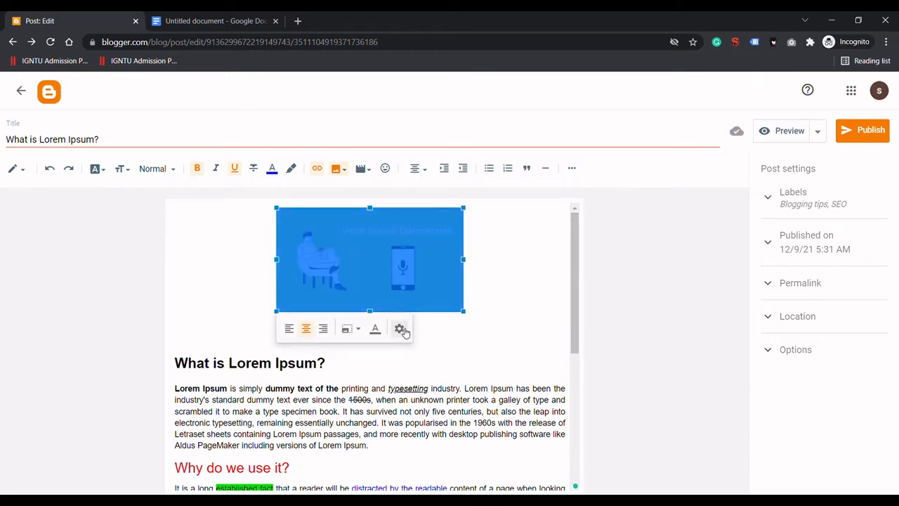
click(400, 329)
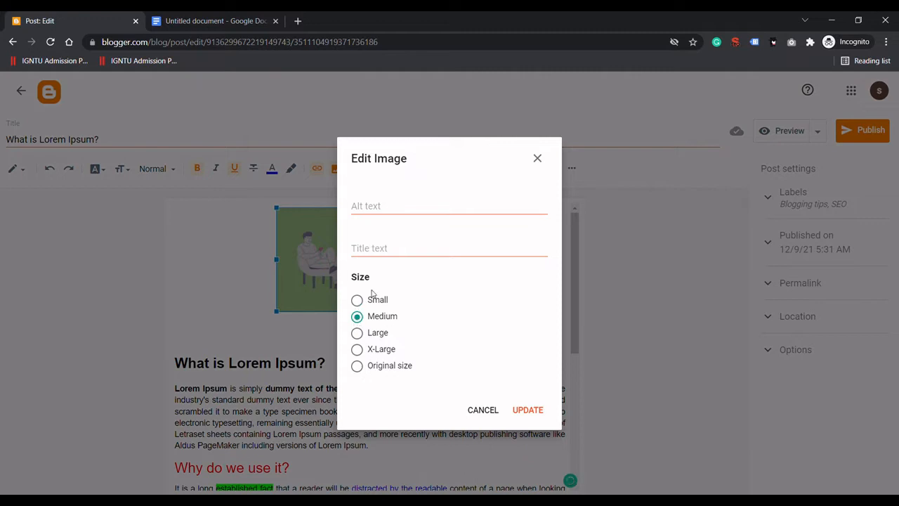
click(358, 350)
click(397, 213)
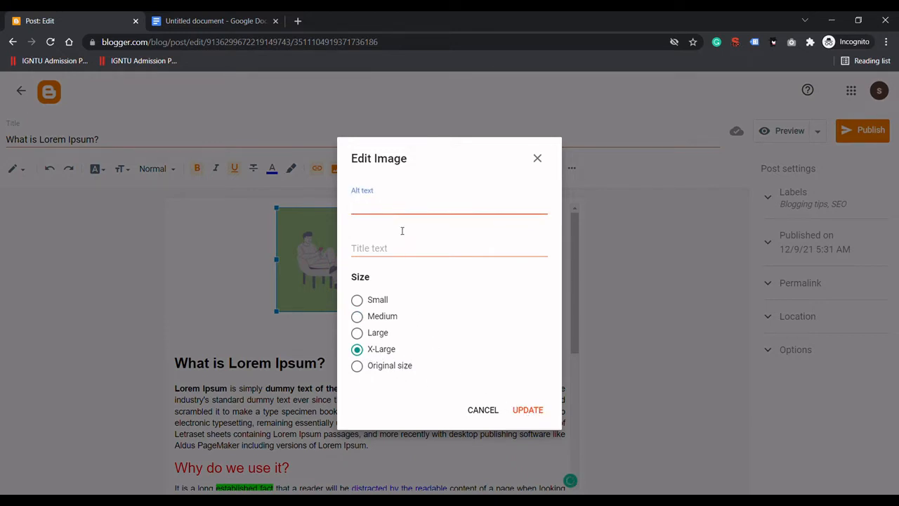
click(404, 255)
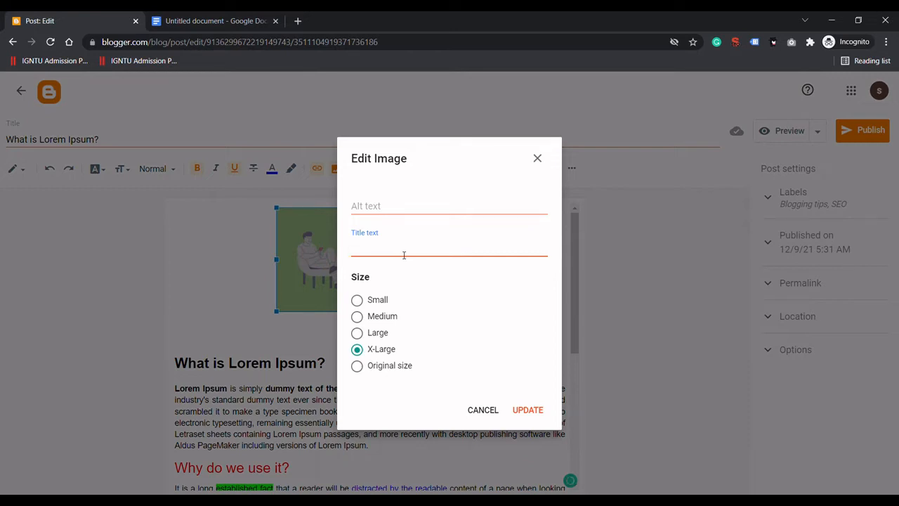
text(Voice SEO)
click(394, 213)
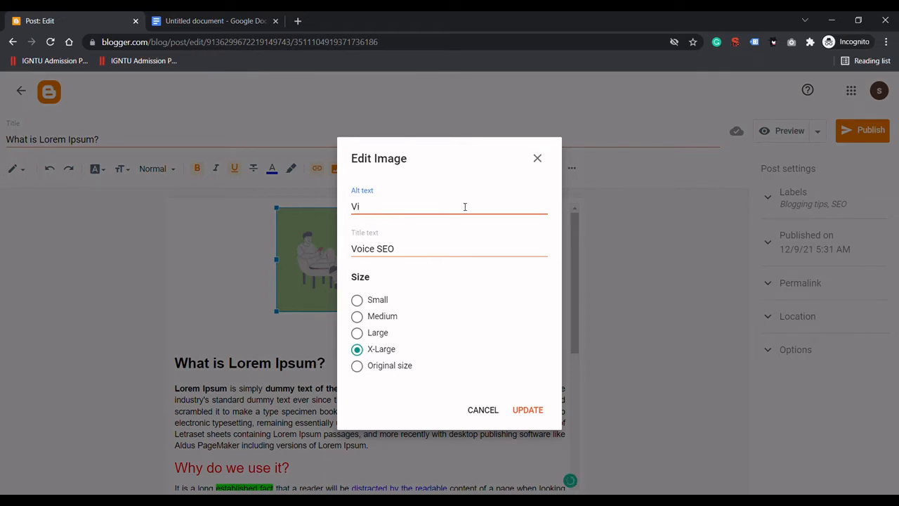
text(oice SEO)
click(532, 413)
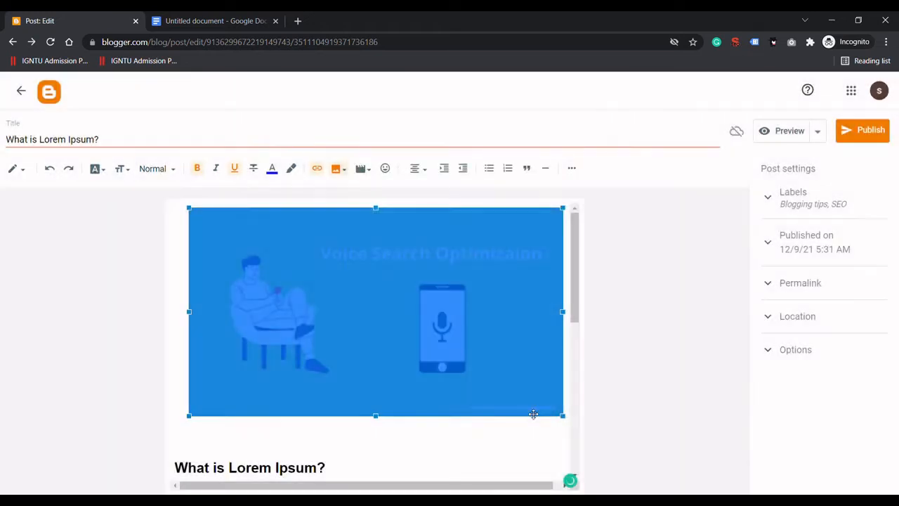
Remove the blank line between the image and the "What is Lorem Ipsum?" heading
click(190, 447)
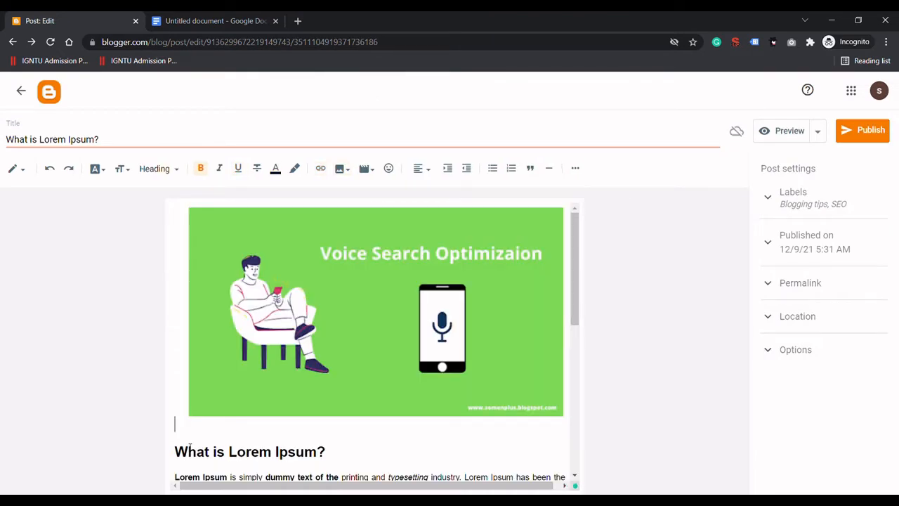
key(BackSpace)
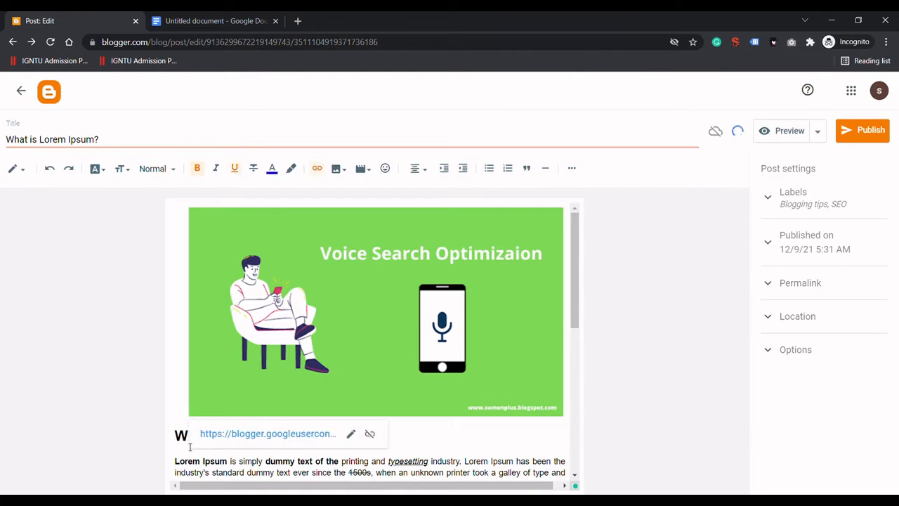
click(445, 436)
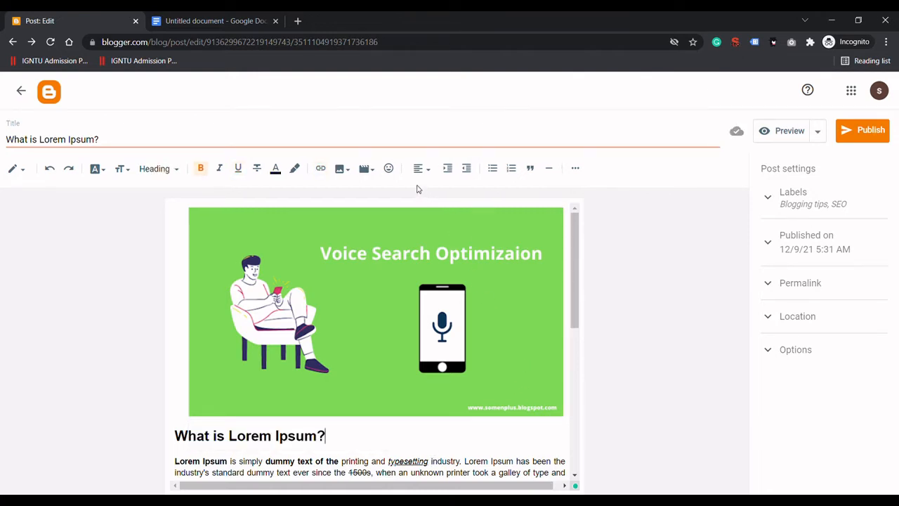
Examine the video source options and browse the emoji in the special characters dialog without inserting anything
click(365, 169)
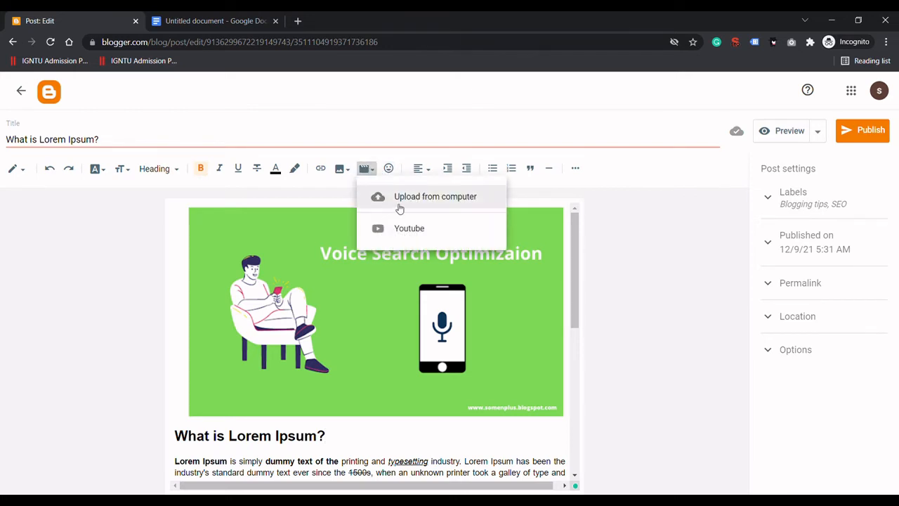
click(566, 203)
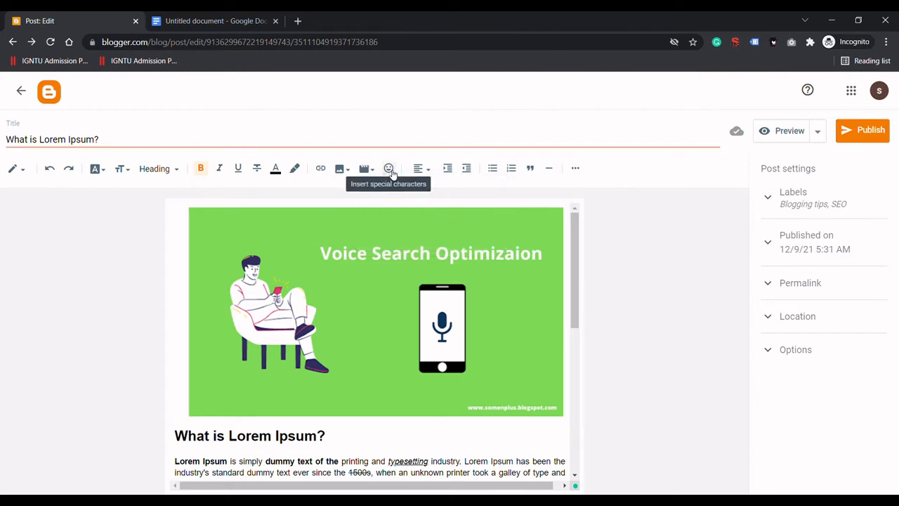
click(388, 169)
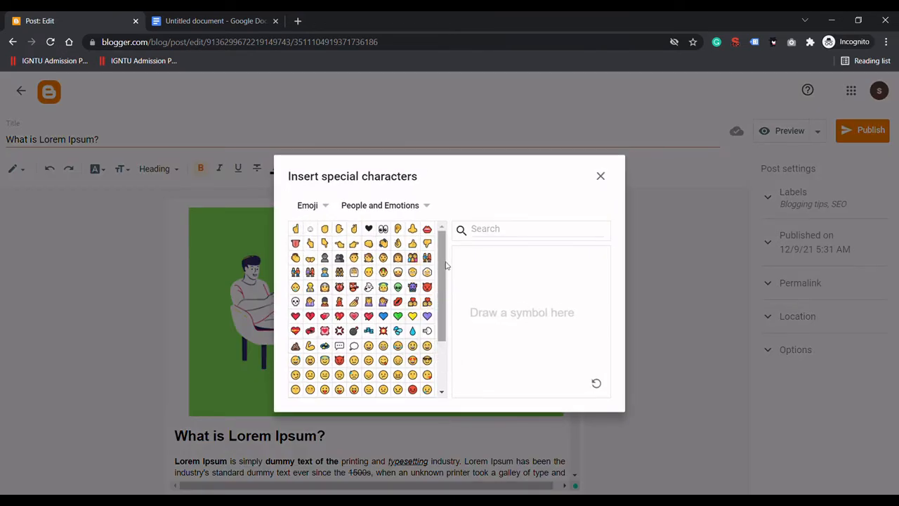
drag(445, 264, 453, 362)
scroll(454, 326, up, 2)
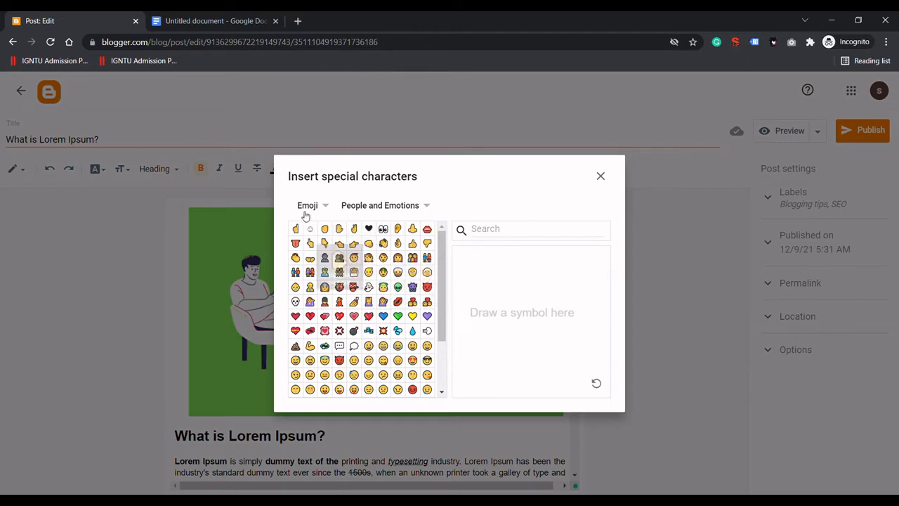
click(532, 233)
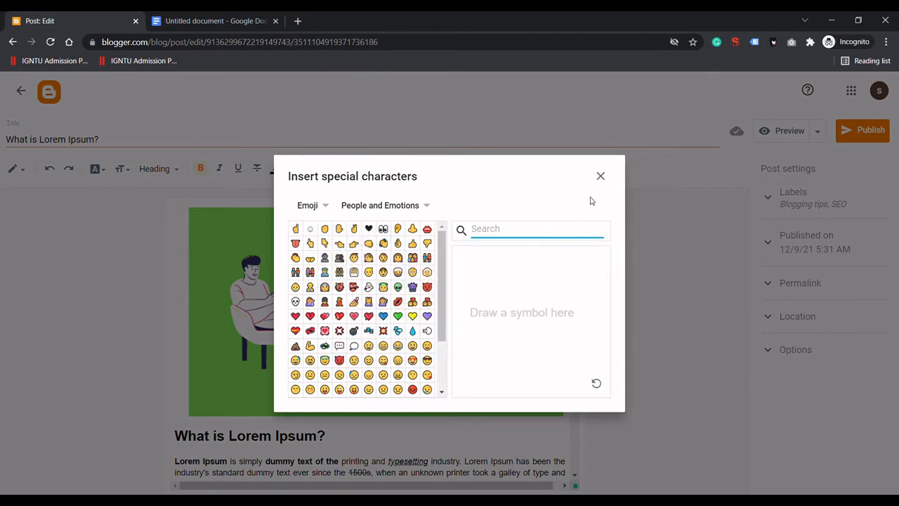
click(602, 176)
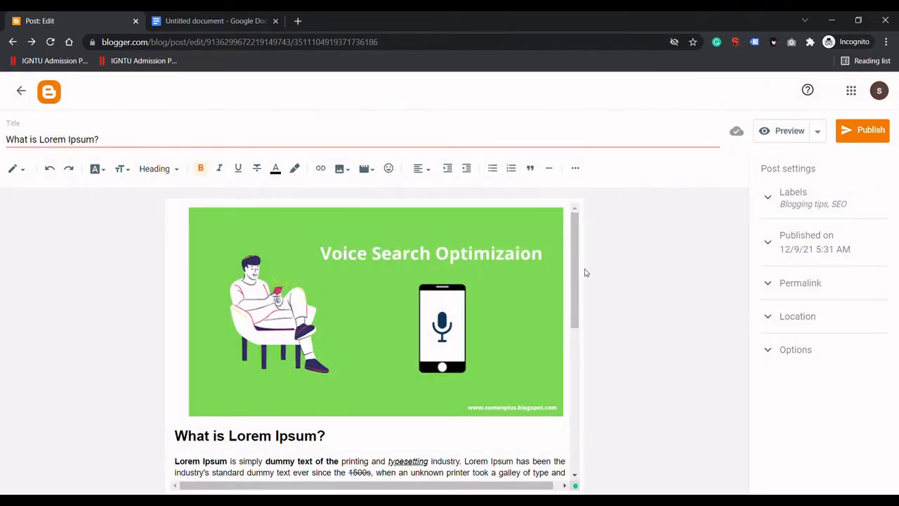
Center-align all the post text from the "What is Lorem Ipsum?" heading through the last paragraph
scroll(576, 281, down, 3)
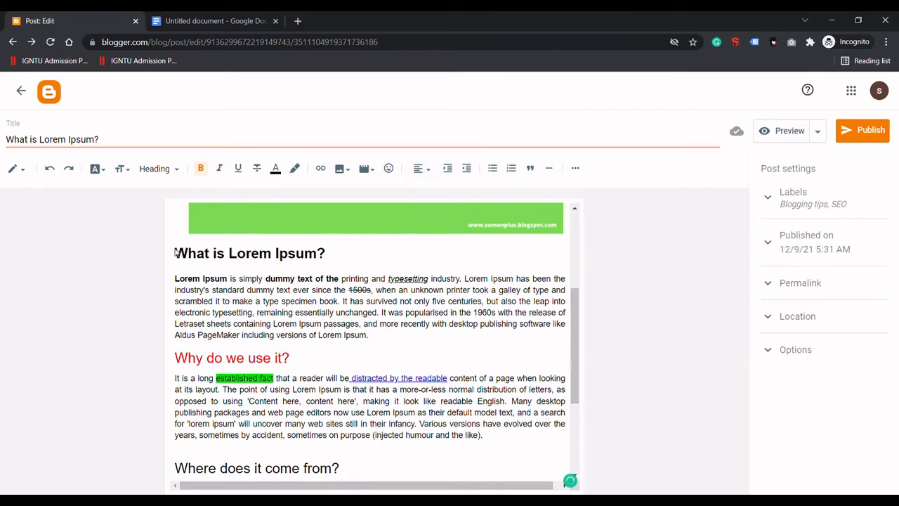
drag(190, 263, 407, 493)
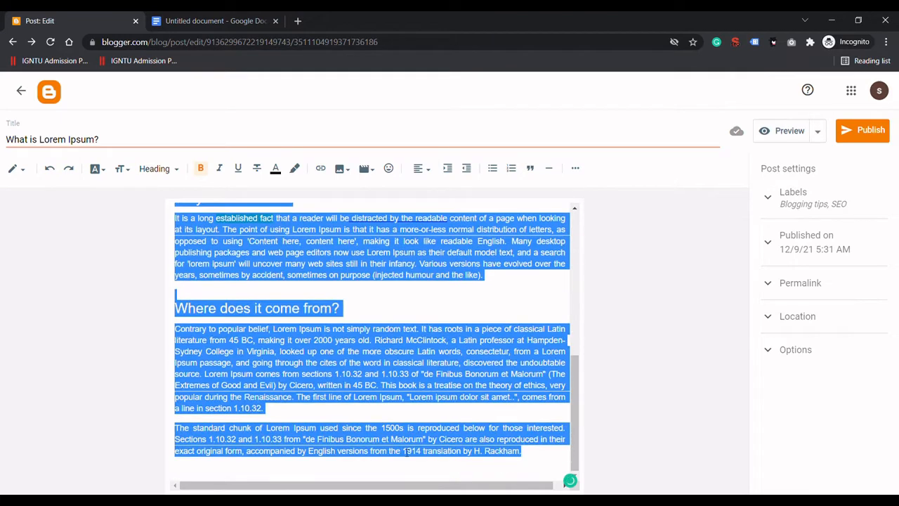
click(420, 169)
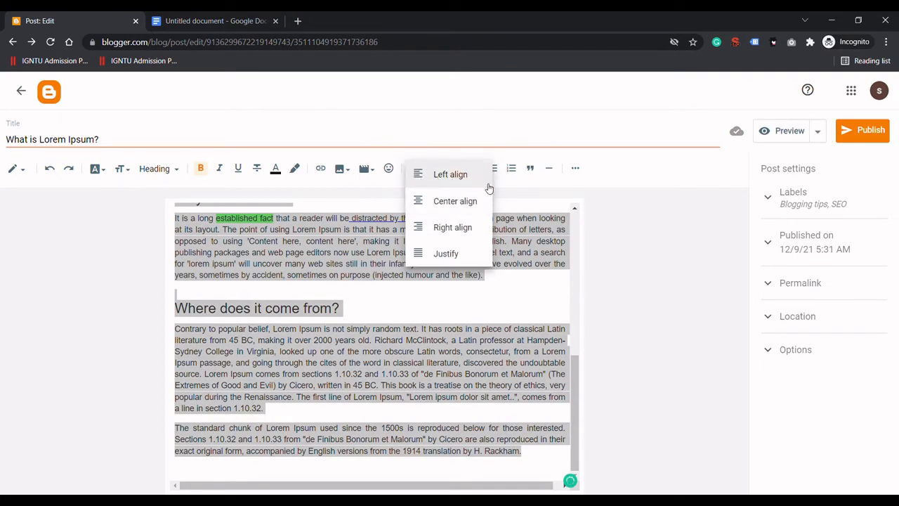
click(452, 203)
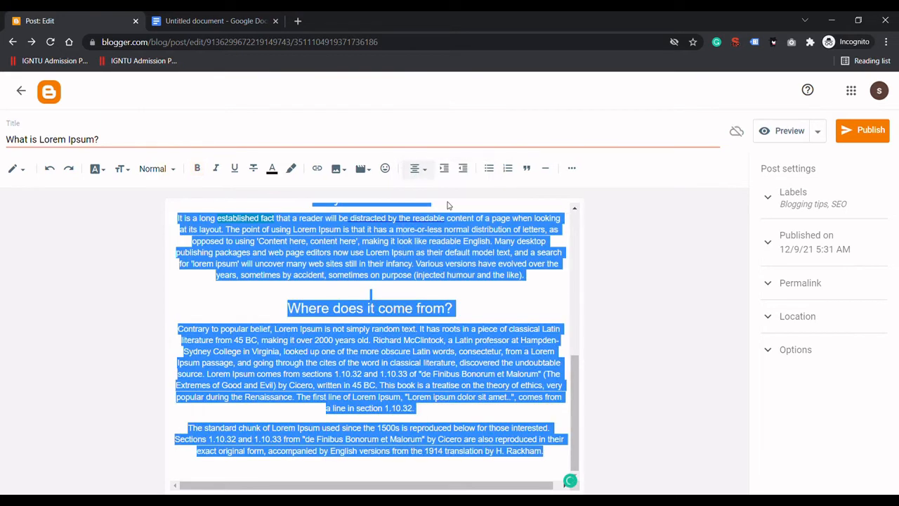
Try right alignment on all the selected post text, and set its final alignment to left
click(418, 173)
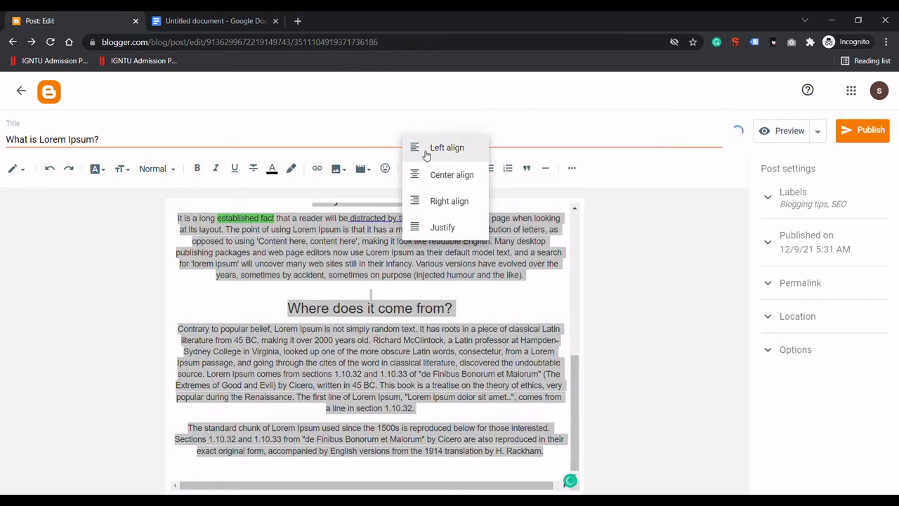
click(429, 209)
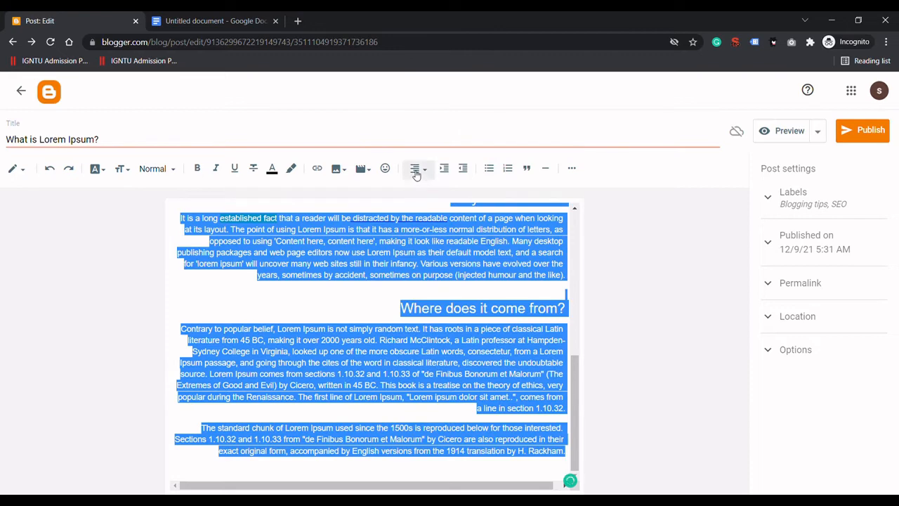
click(415, 172)
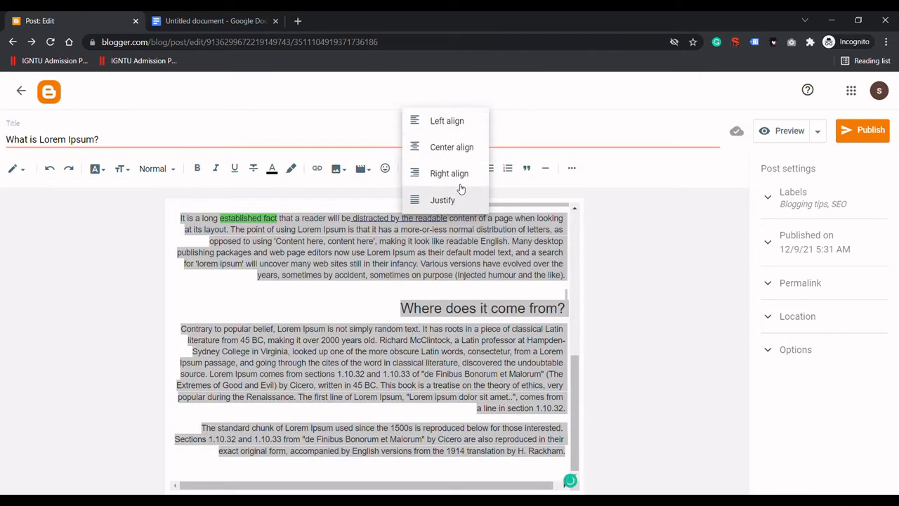
click(425, 127)
click(463, 305)
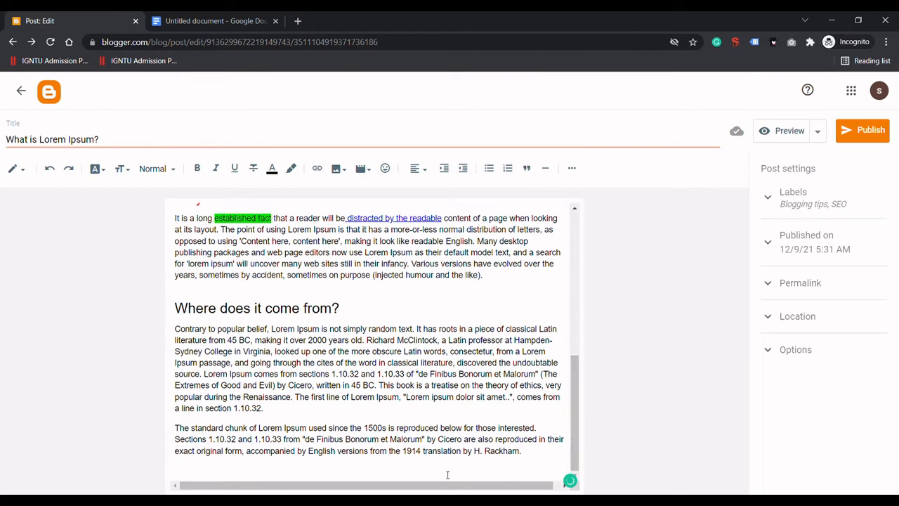
Format the last paragraph, beginning "The standard chunk of Lorem Ipsum", as a block quote
click(326, 436)
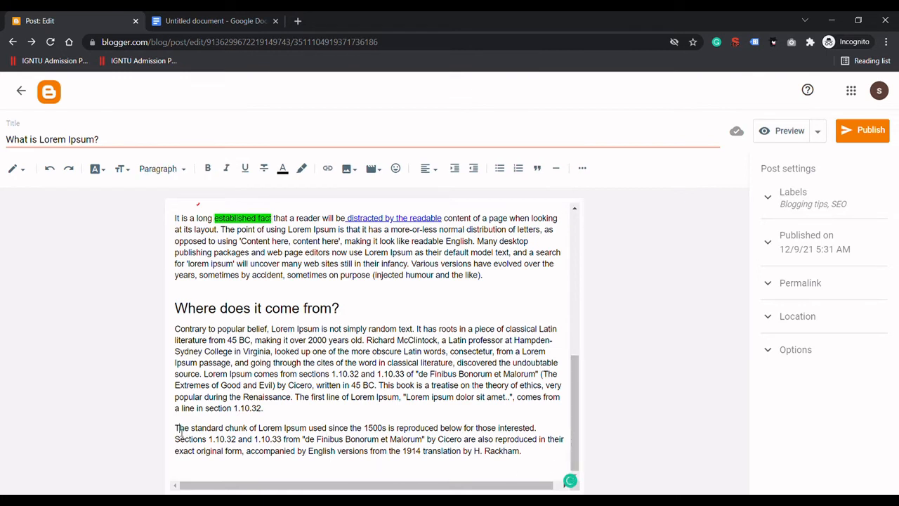
drag(182, 431, 343, 439)
click(365, 443)
drag(176, 432, 538, 451)
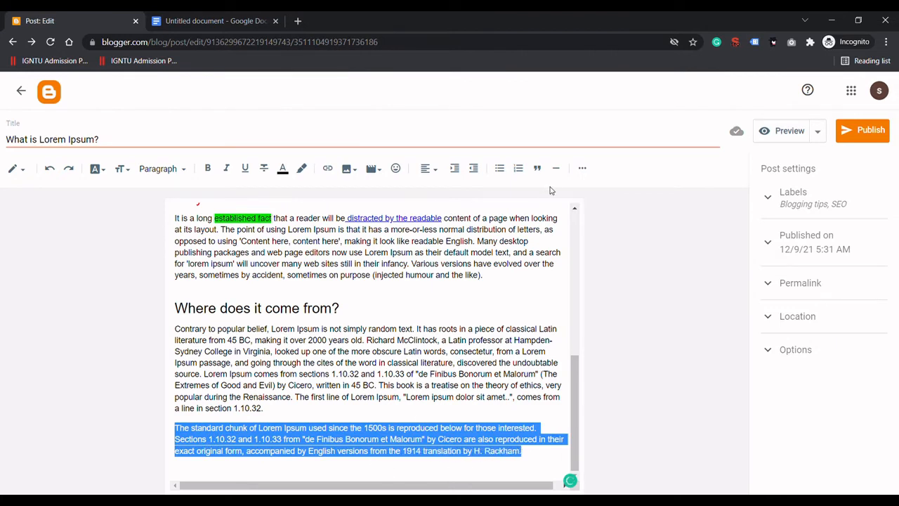
click(538, 169)
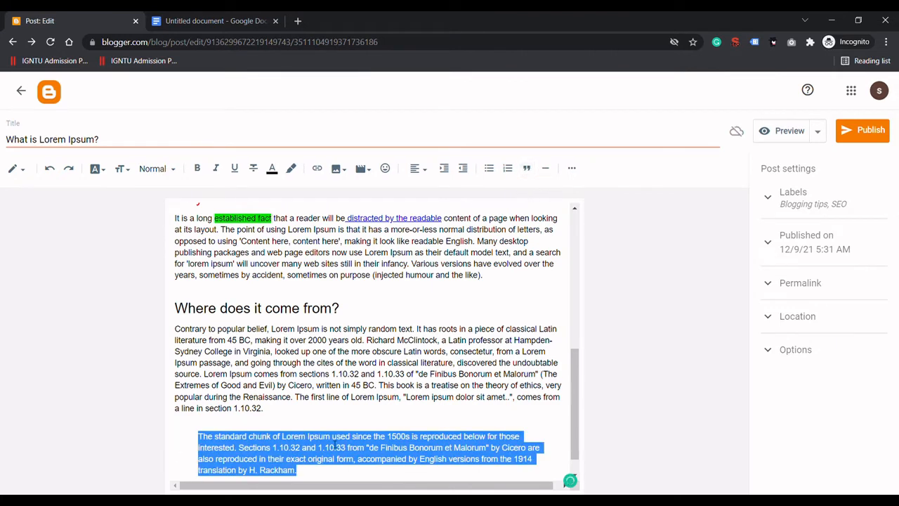
drag(577, 391, 576, 457)
click(508, 293)
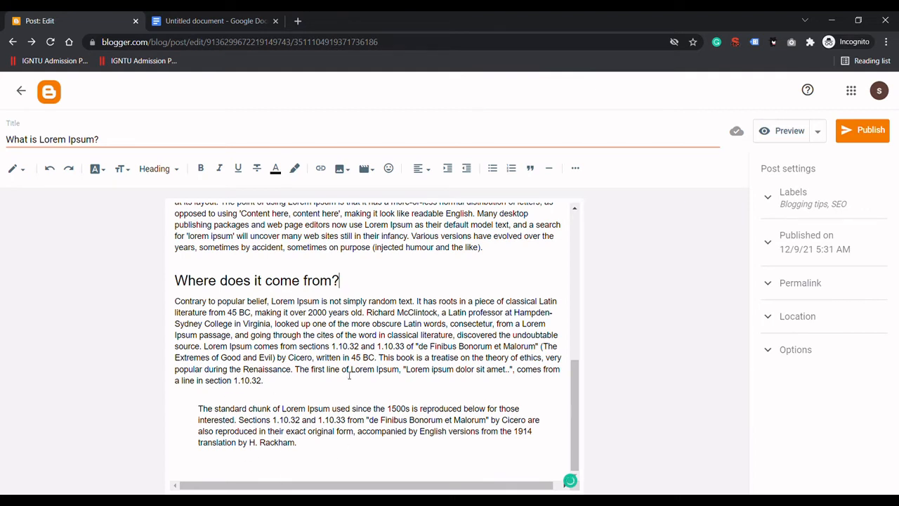
Browse the available input languages, select the whole post content and choose English as the input language
click(575, 169)
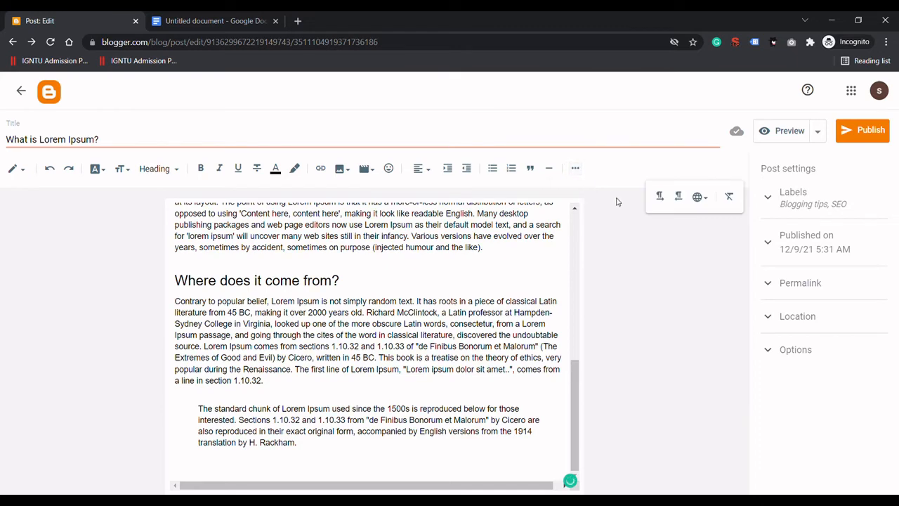
click(700, 199)
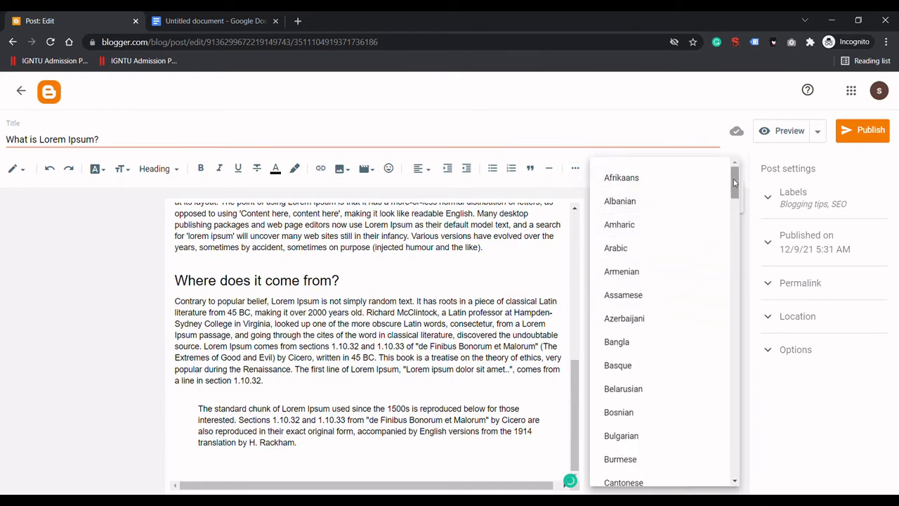
drag(735, 183, 709, 450)
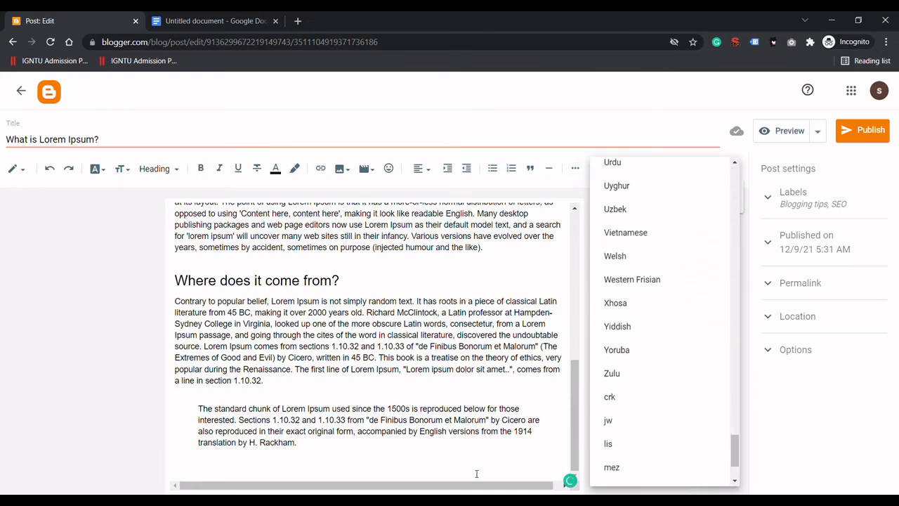
click(301, 442)
key(ctrl+a)
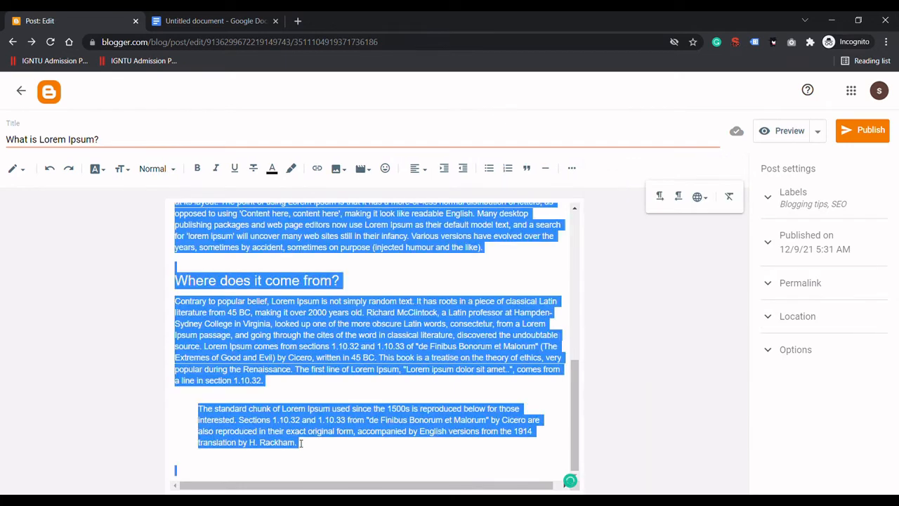
click(700, 196)
drag(738, 186, 761, 236)
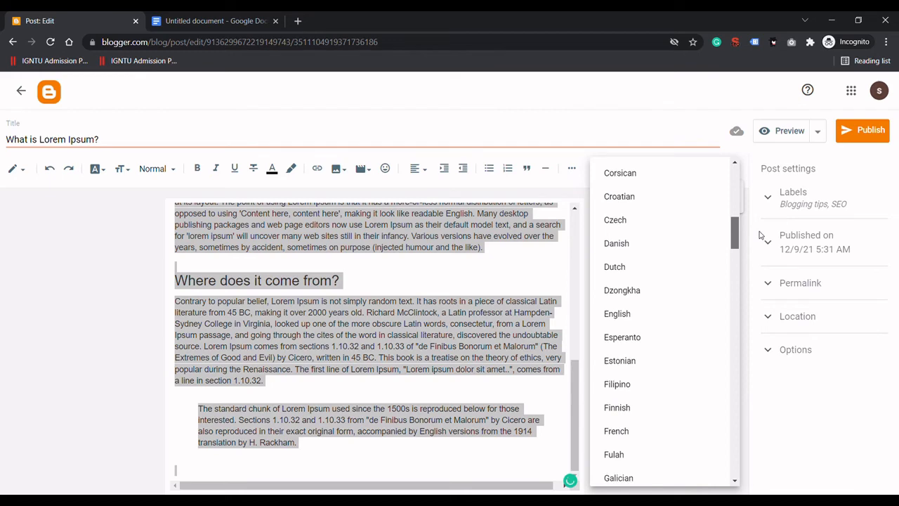
click(626, 309)
click(412, 261)
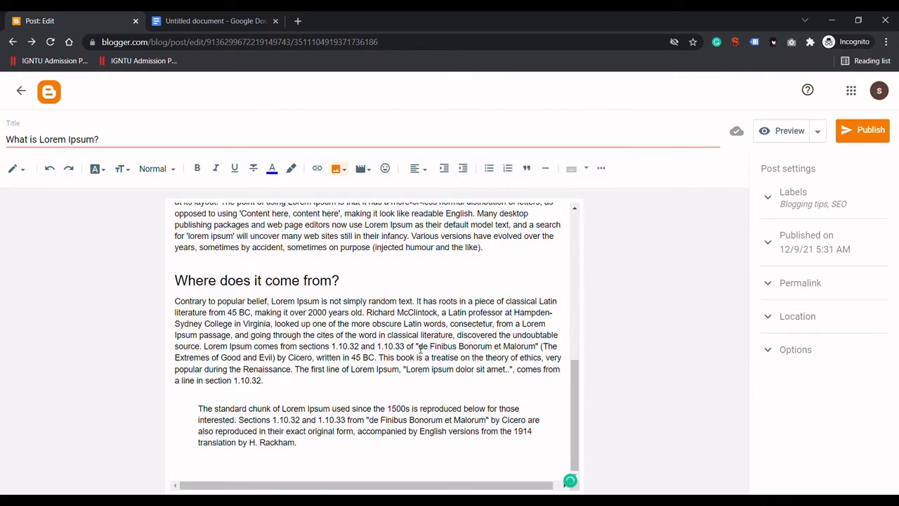
Preview the post, examine its image, text formatting, link, quoted paragraph and labels, and close the preview
drag(578, 403, 545, 412)
click(768, 135)
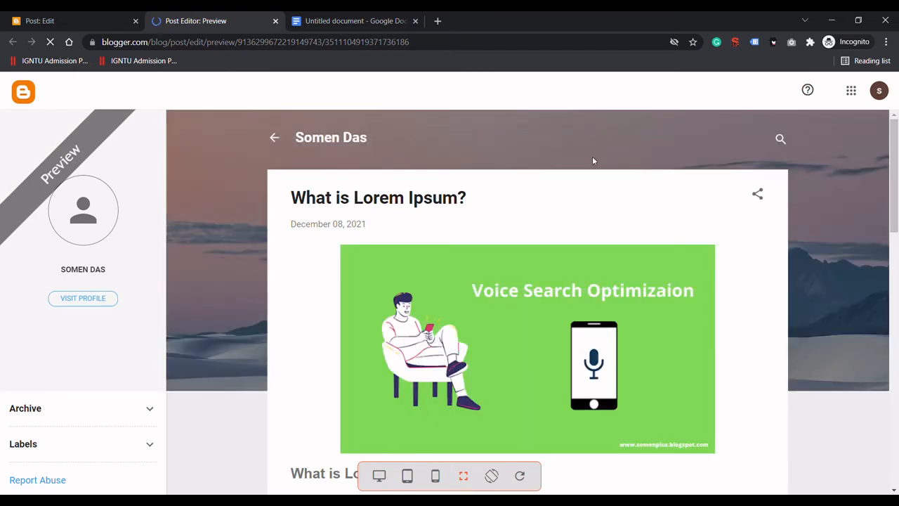
mouse_move(894, 175)
mouse_down()
mouse_move(897, 417)
mouse_move(893, 174)
mouse_up()
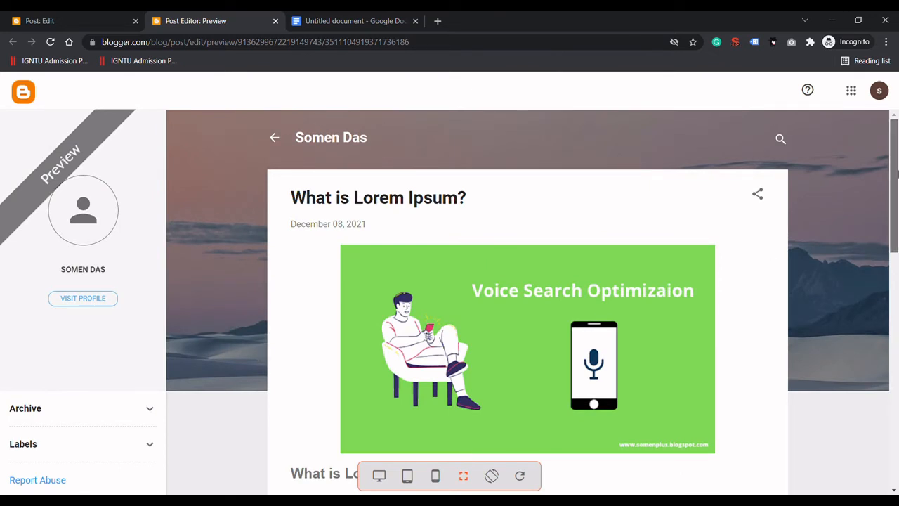
drag(896, 174, 896, 206)
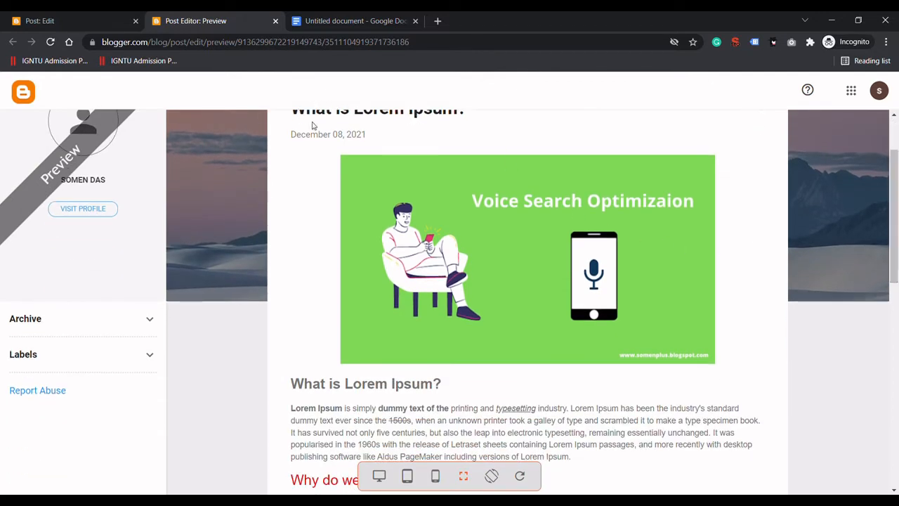
drag(896, 169, 897, 133)
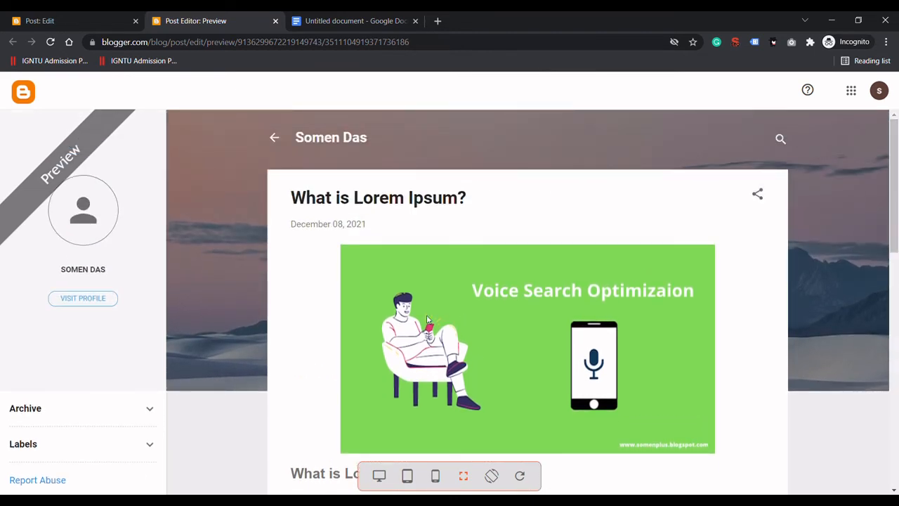
scroll(898, 285, down, 4)
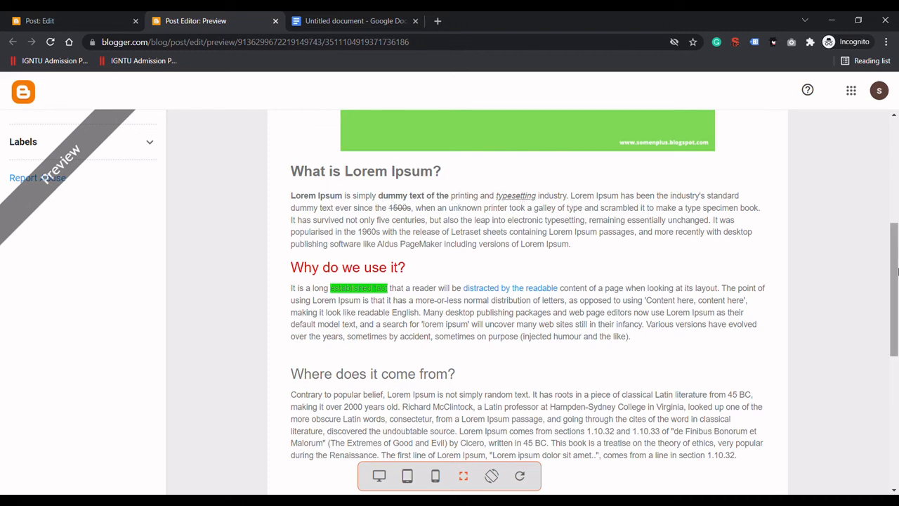
drag(894, 278, 895, 366)
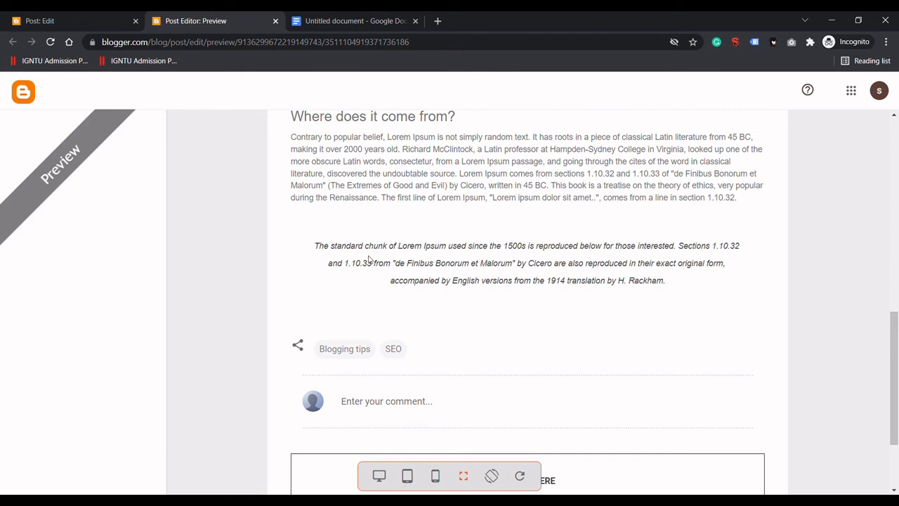
drag(897, 410, 897, 215)
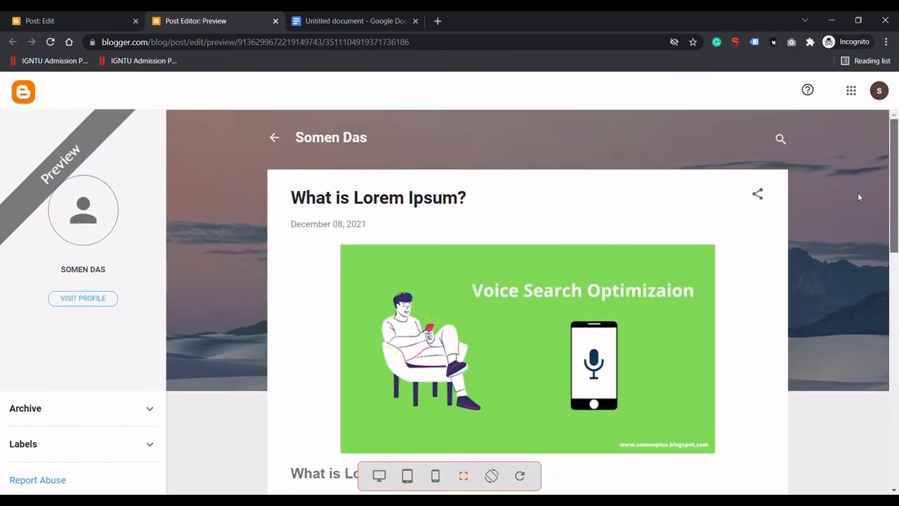
click(276, 21)
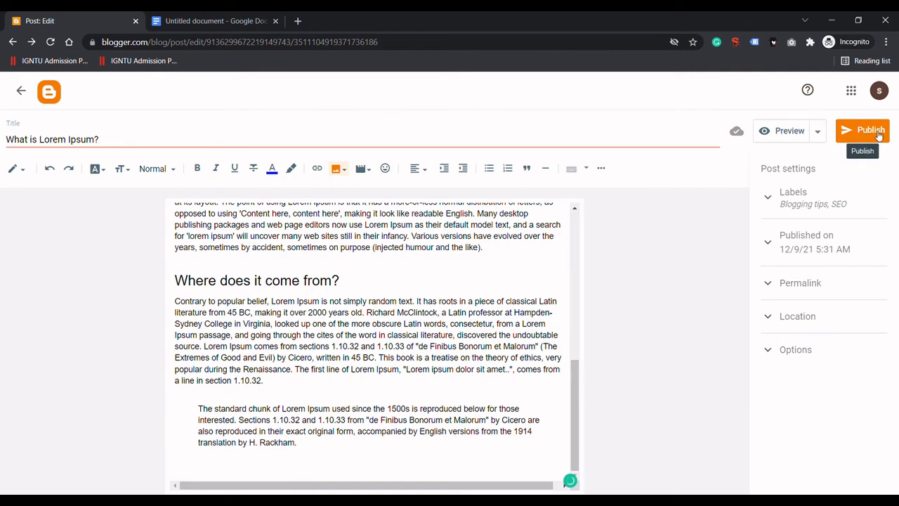
Publish the post to the blog and open the live blog
click(875, 134)
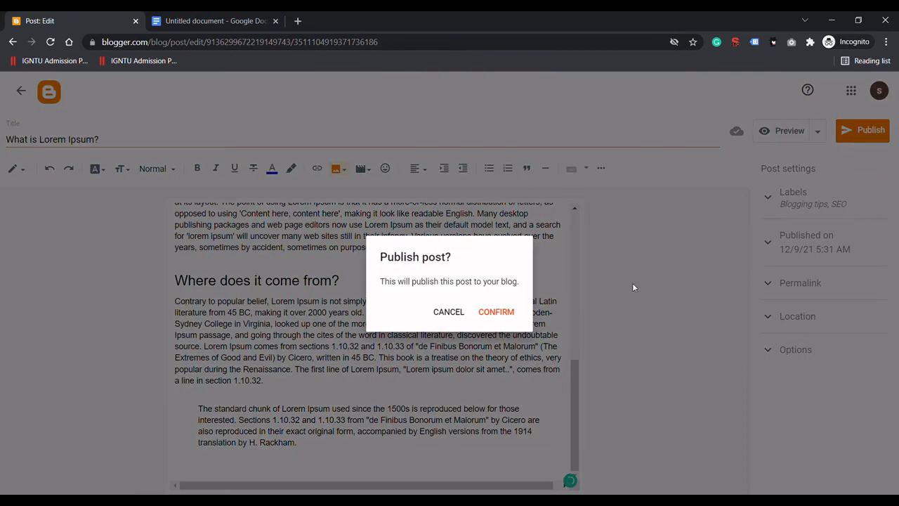
click(493, 314)
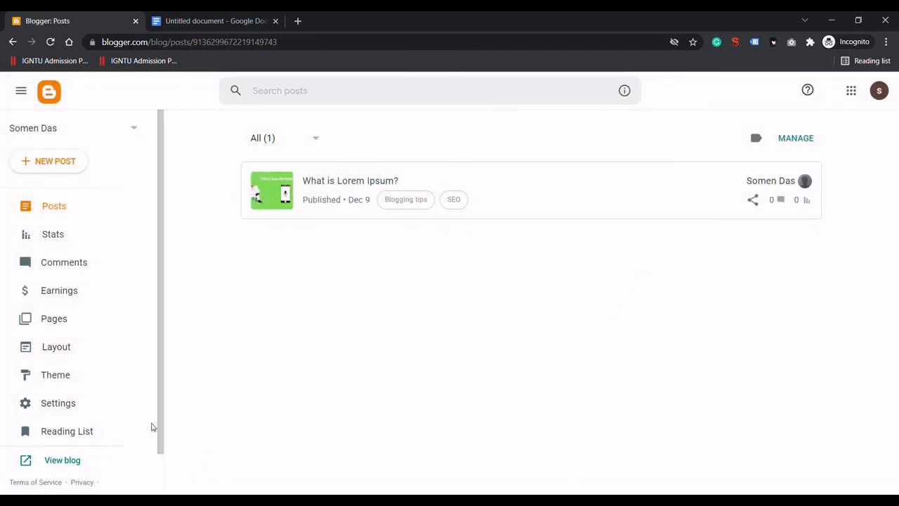
click(62, 460)
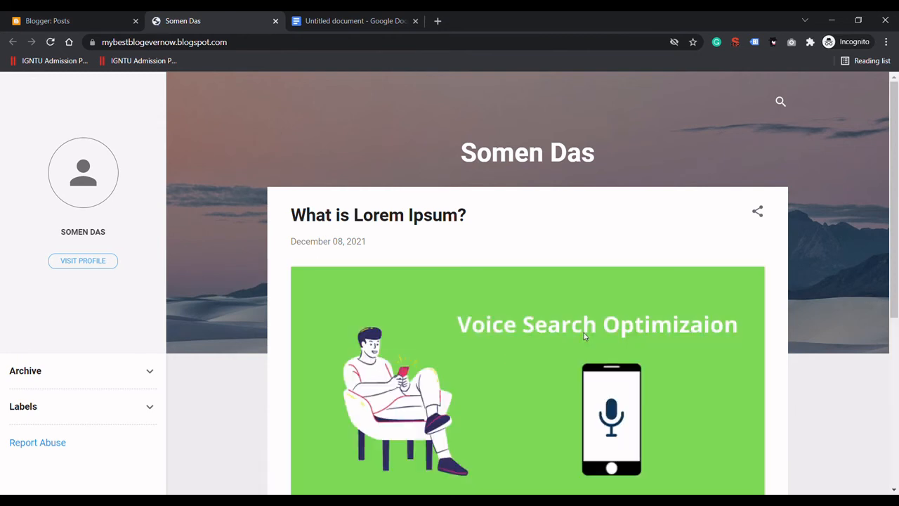
Examine the published "What is Lorem Ipsum?" post on its own page, expand the blog's Labels list, and return to the Blogger posts list
drag(896, 176, 898, 198)
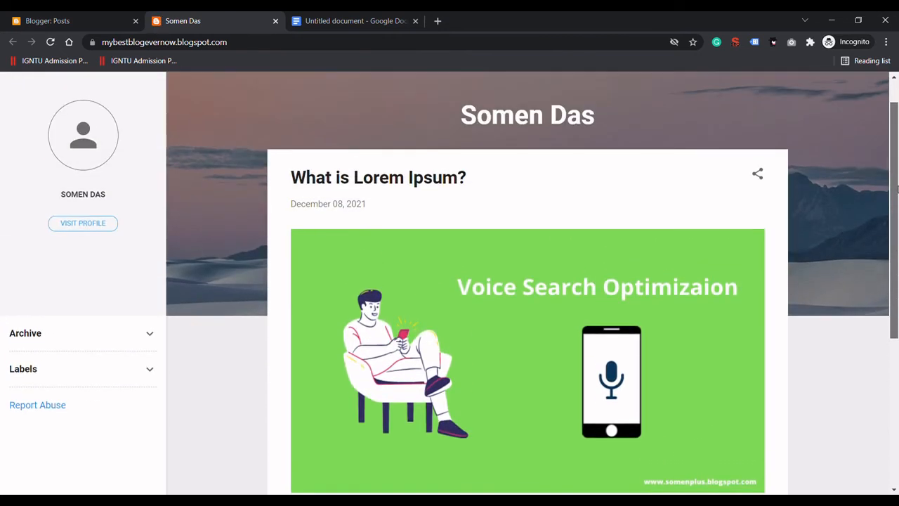
click(392, 184)
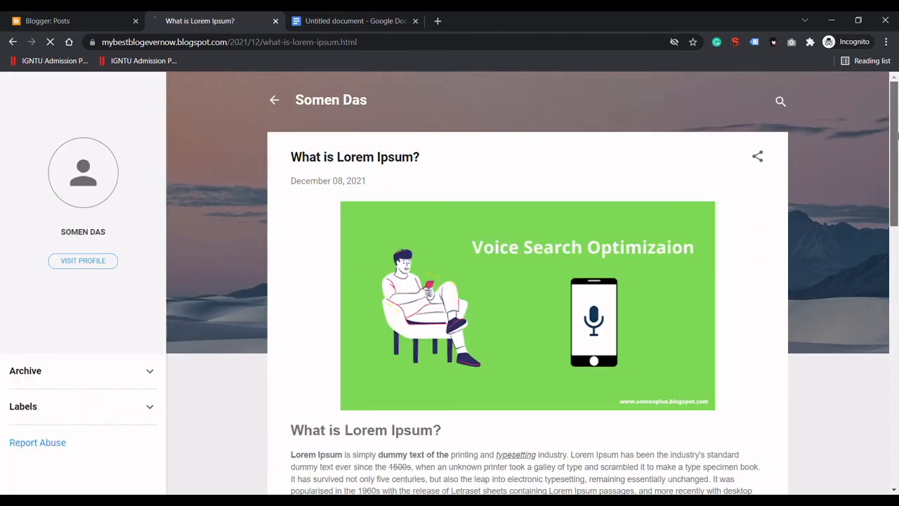
drag(896, 141, 897, 330)
drag(896, 344, 892, 138)
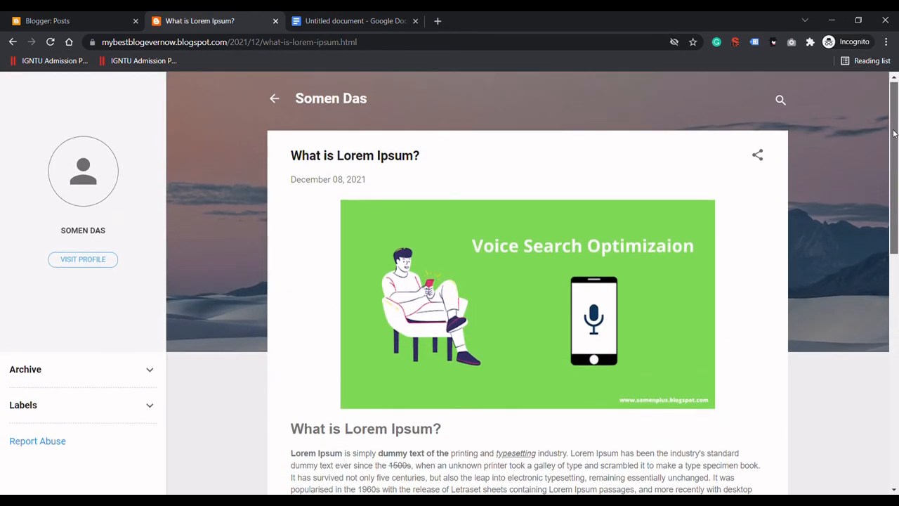
scroll(561, 345, down, 2)
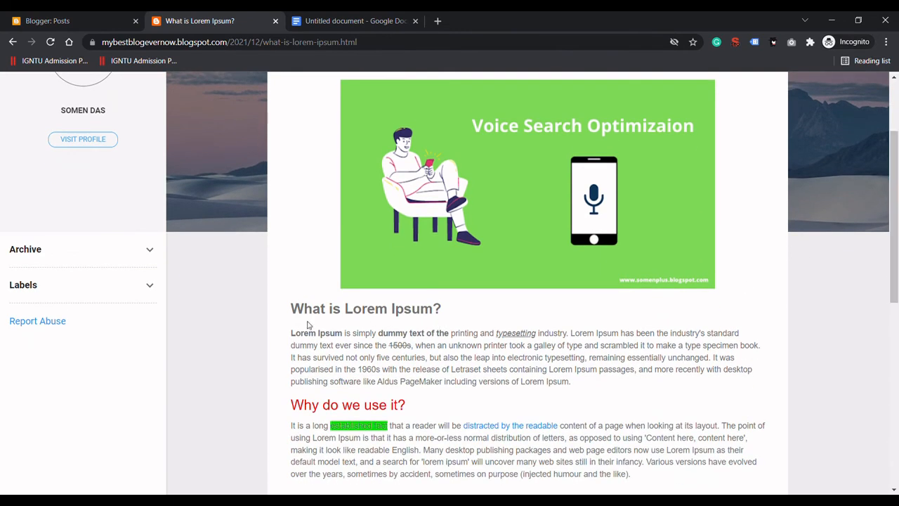
click(150, 285)
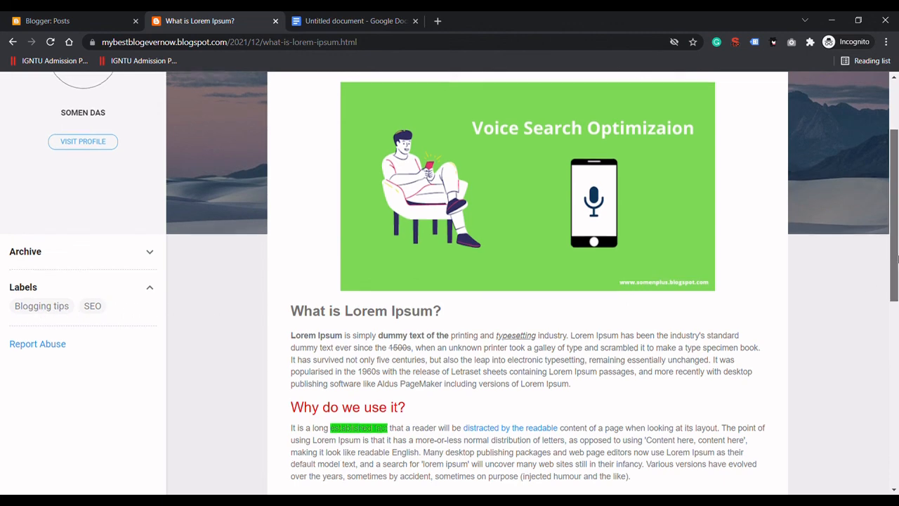
scroll(895, 210, up, 3)
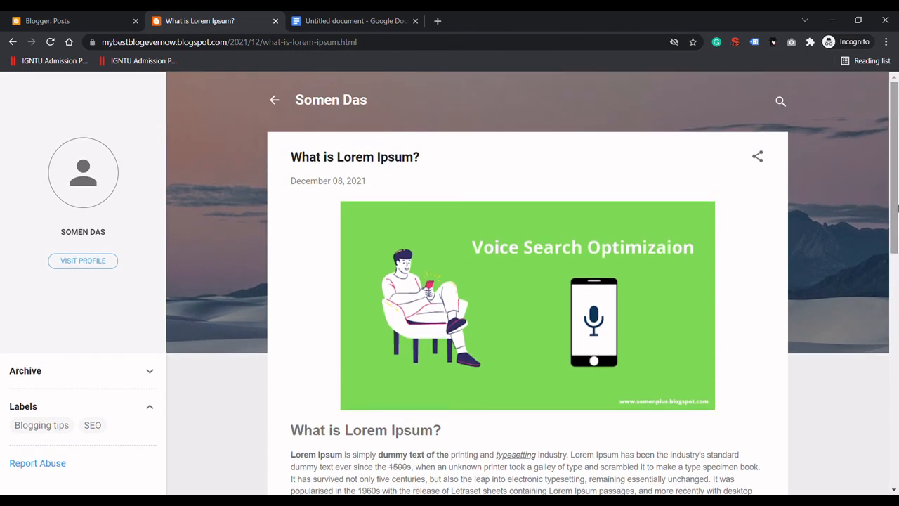
click(78, 16)
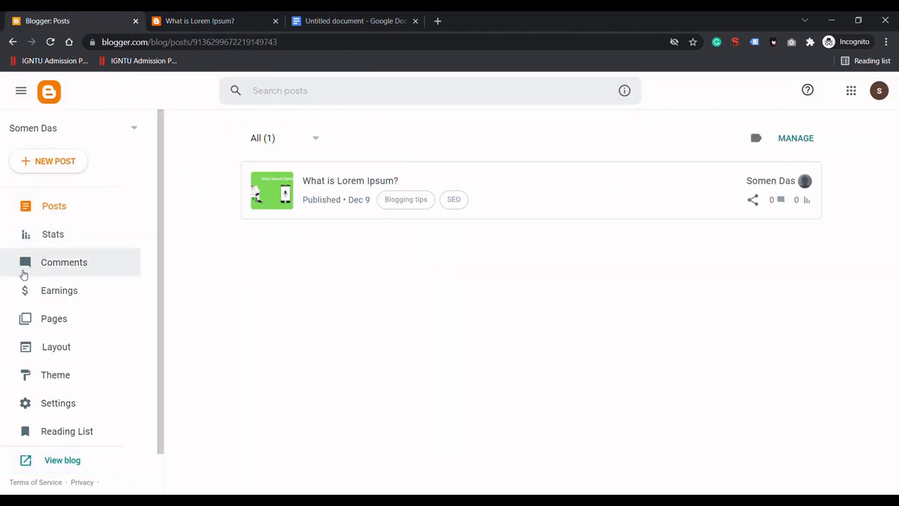